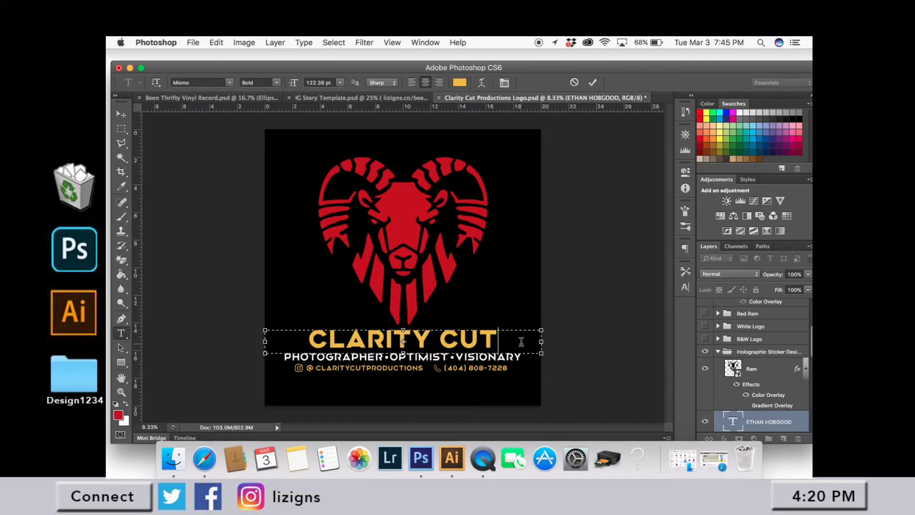
- Recolor the CLARITY CUT title text with the red foreground color and set its font size to 100 pt
{"action": "key", "text": "super+a"}
{"action": "left_click", "coordinate": [118, 414]}
{"action": "left_click", "coordinate": [710, 155]}
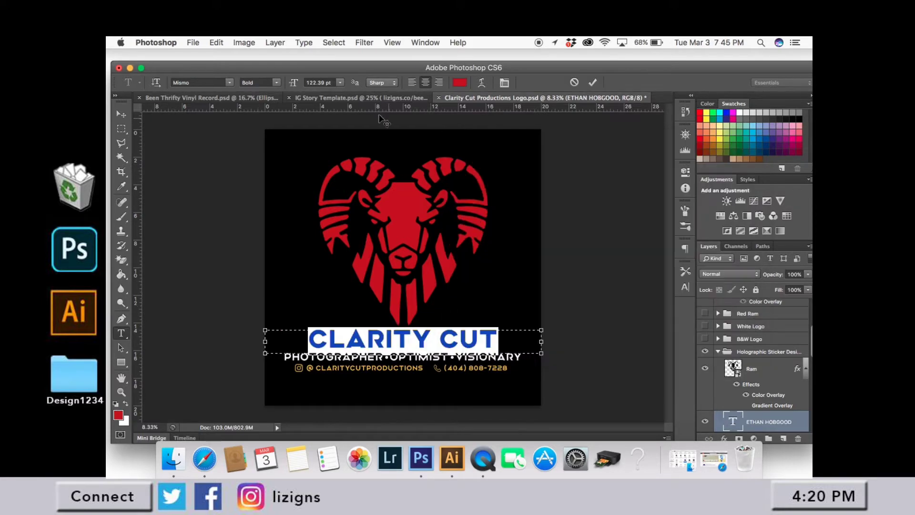
{"action": "double_click", "coordinate": [319, 82]}
{"action": "type", "text": "100"}
{"action": "key", "text": "Return"}
- Extend the title to CLARITY CUT PRODUC and set the font size of the whole line to 85 pt
{"action": "left_click", "coordinate": [484, 335]}
{"action": "type", "text": "P"}
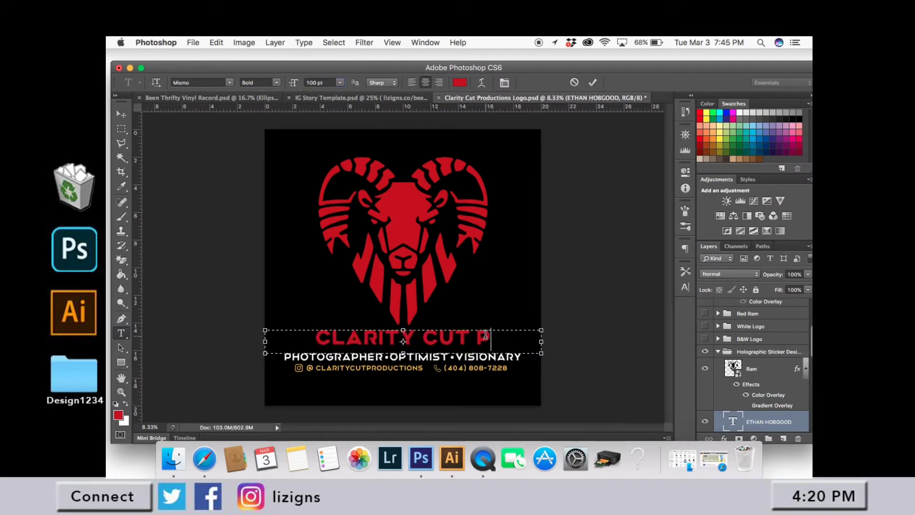
{"action": "type", "text": "RODUC"}
{"action": "key", "text": "super+a"}
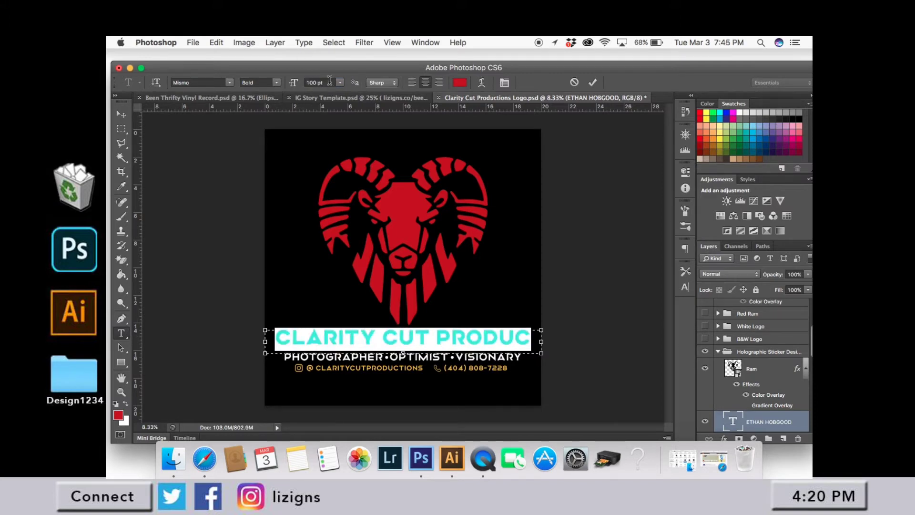
{"action": "double_click", "coordinate": [329, 82]}
{"action": "type", "text": "85"}
{"action": "key", "text": "Return"}
- Replace the partial last word of the title so the line reads CLARITY CUT PRODUCTION
{"action": "left_click", "coordinate": [519, 337]}
{"action": "key", "text": "BackSpace"}
{"action": "key", "text": "BackSpace"}
{"action": "key", "text": "BackSpace"}
{"action": "key", "text": "BackSpace"}
{"action": "key", "text": "BackSpace"}
{"action": "key", "text": "BackSpace"}
{"action": "key", "text": "BackSpace"}
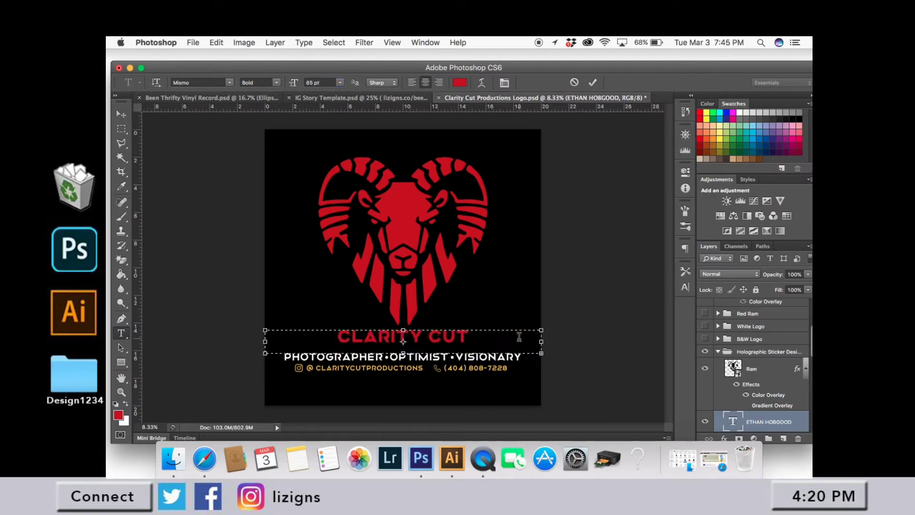
{"action": "type", "text": "PRODUCTION"}
- Set the title's font size to 80 pt and complete its wording as CLARITY CUT PRODUCTIONS
{"action": "key", "text": "super+a"}
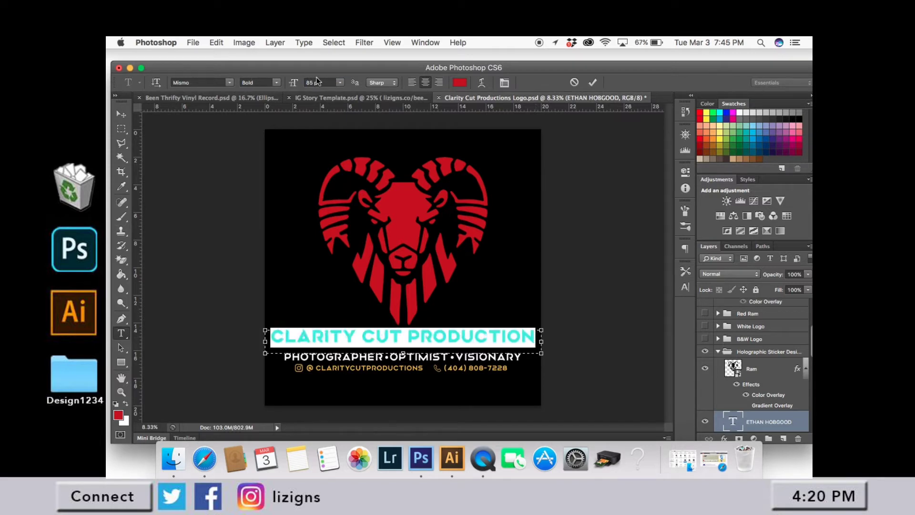
{"action": "double_click", "coordinate": [320, 82]}
{"action": "type", "text": "80"}
{"action": "left_click", "coordinate": [532, 336]}
{"action": "type", "text": "S"}
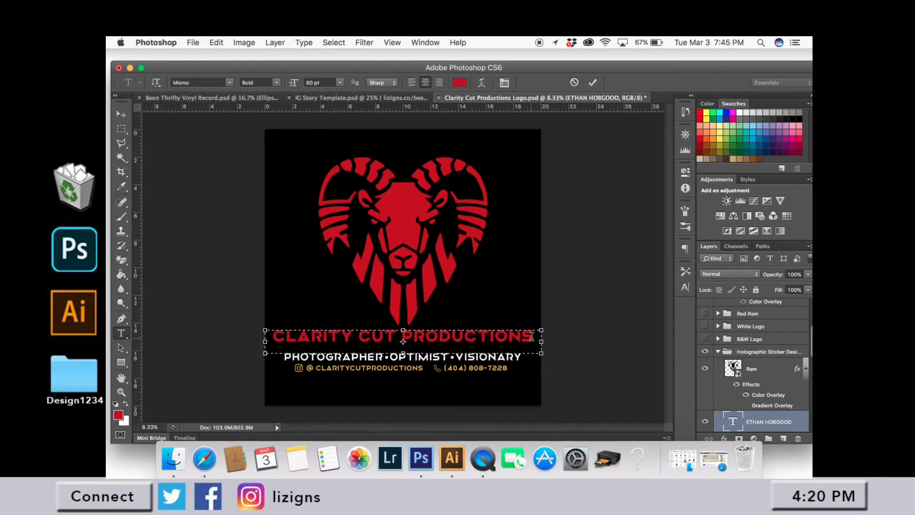
{"action": "left_click", "coordinate": [121, 114]}
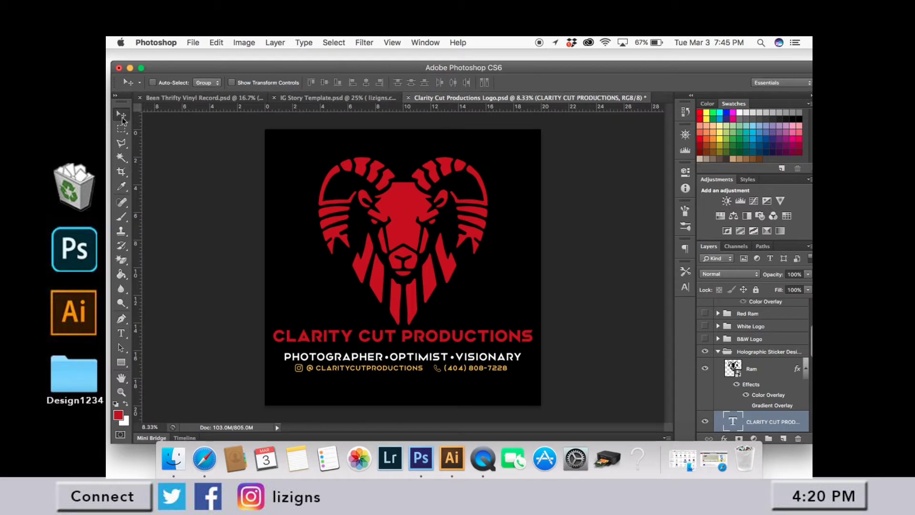
- Try to nudge only the PHOTOGRAPHER OPTIMIST VISIONARY text layer upward toward the title, and undo the move
{"action": "scroll", "coordinate": [739, 370], "scroll_direction": "up", "scroll_amount": 5}
{"action": "scroll", "coordinate": [739, 371], "scroll_direction": "down", "scroll_amount": 3}
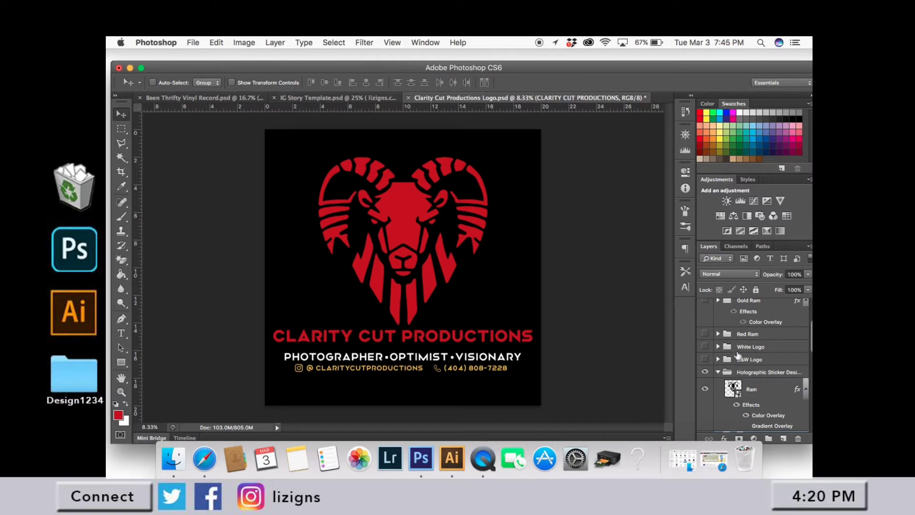
{"action": "scroll", "coordinate": [738, 355], "scroll_direction": "down", "scroll_amount": 3}
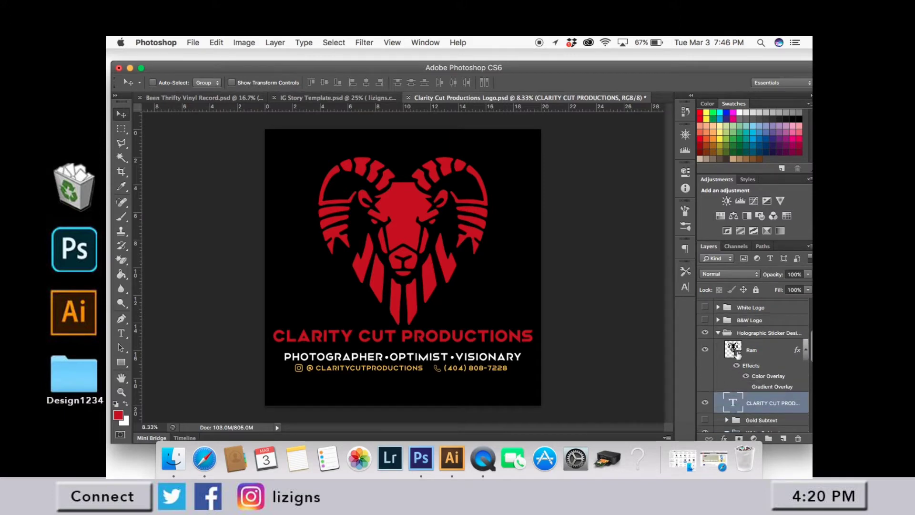
{"action": "left_click", "coordinate": [122, 334]}
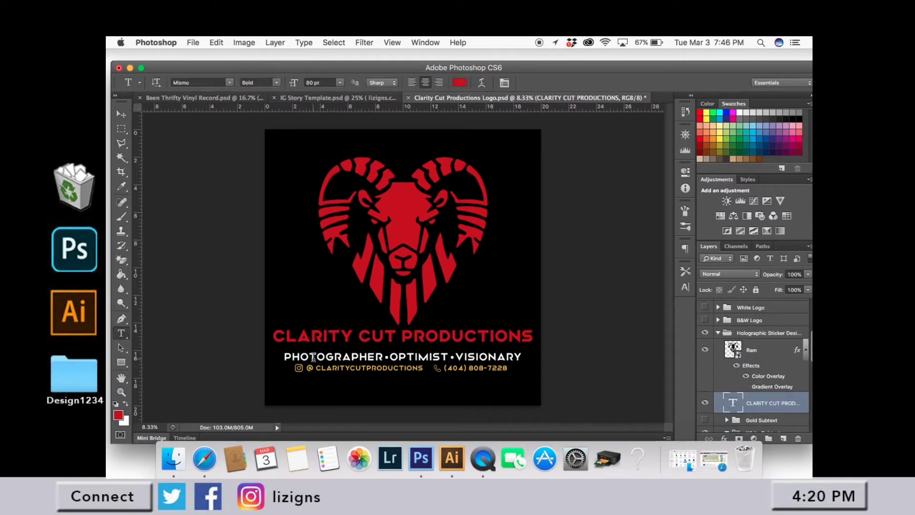
{"action": "left_click", "coordinate": [314, 357]}
{"action": "left_click", "coordinate": [122, 115]}
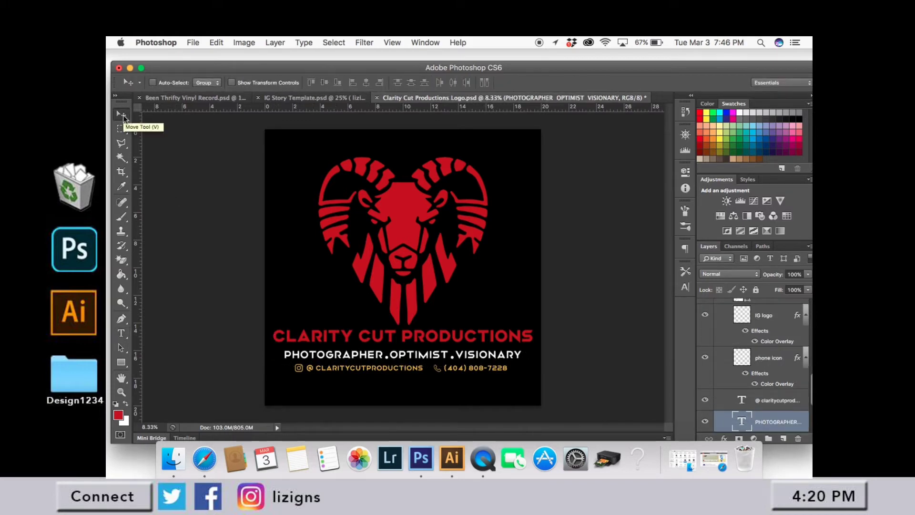
{"action": "key", "text": "shift+Up"}
{"action": "key", "text": "shift+Up"}
{"action": "key", "text": "shift+Up"}
{"action": "key", "text": "shift+Up"}
{"action": "key", "text": "shift+Up"}
{"action": "key", "text": "shift+Up"}
{"action": "key", "text": "super+z"}
- Try to move the tagline together with its 1st dot and 2nd dot layers upward, and undo the move
{"action": "scroll", "coordinate": [764, 394], "scroll_direction": "down", "scroll_amount": 3}
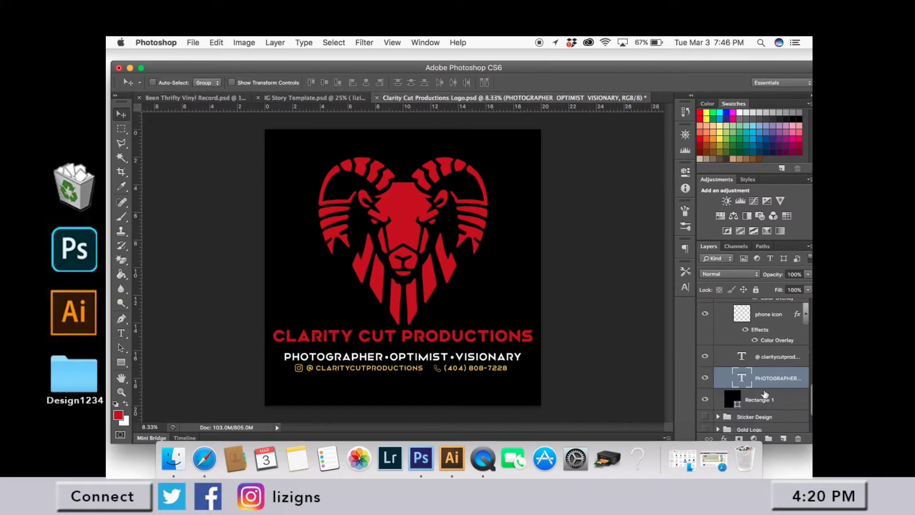
{"action": "scroll", "coordinate": [766, 367], "scroll_direction": "up", "scroll_amount": 4}
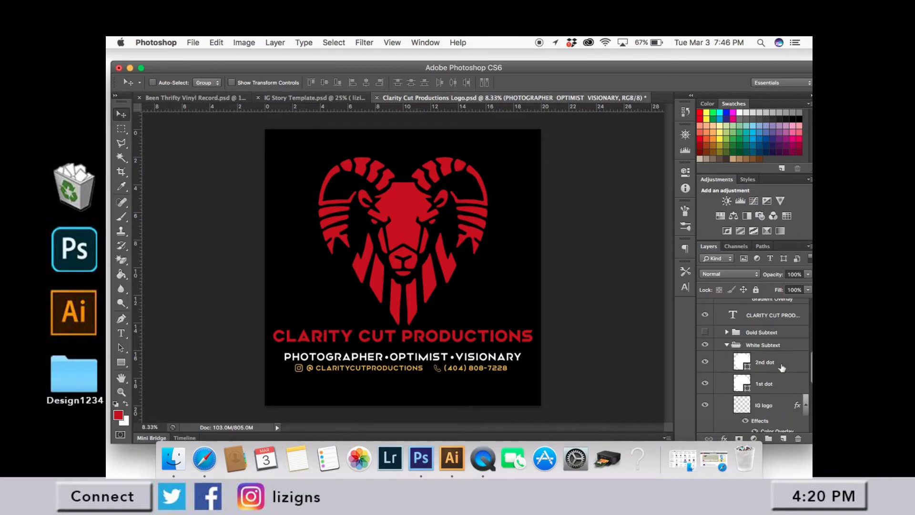
{"action": "left_click", "coordinate": [782, 367]}
{"action": "left_click", "coordinate": [774, 383], "text": "shift"}
{"action": "key", "text": "shift+Up"}
{"action": "key", "text": "shift+Up"}
{"action": "key", "text": "shift+Up"}
{"action": "key", "text": "shift+Up"}
{"action": "key", "text": "shift+Up"}
{"action": "key", "text": "shift+Up"}
{"action": "key", "text": "shift+Up"}
{"action": "key", "text": "shift+Up"}
{"action": "key", "text": "shift+Up"}
{"action": "key", "text": "shift+Up"}
{"action": "key", "text": "shift+Up"}
{"action": "key", "text": "shift+Up"}
{"action": "key", "text": "shift+Up"}
{"action": "key", "text": "shift+Up"}
{"action": "key", "text": "shift+Up"}
{"action": "key", "text": "shift+Up"}
{"action": "key", "text": "shift+Up"}
{"action": "key", "text": "shift+Up"}
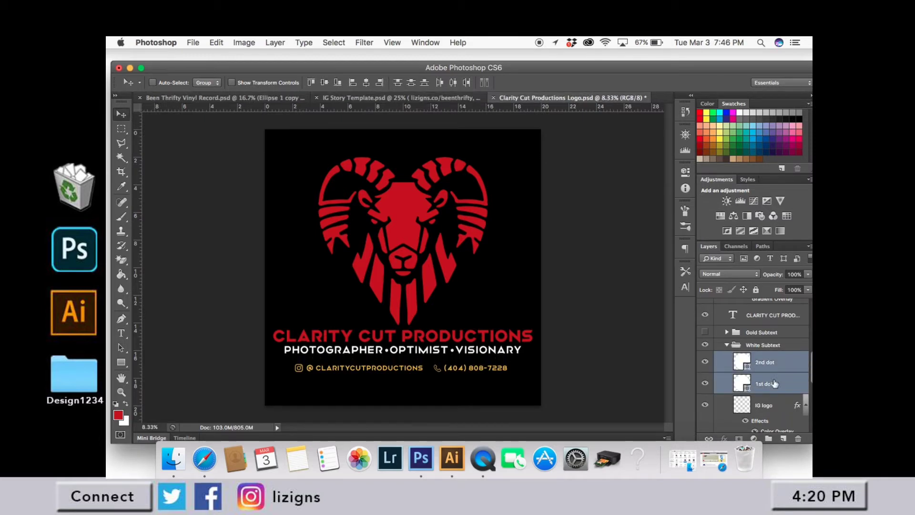
{"action": "scroll", "coordinate": [774, 384], "scroll_direction": "up", "scroll_amount": 1}
{"action": "key", "text": "super+z"}
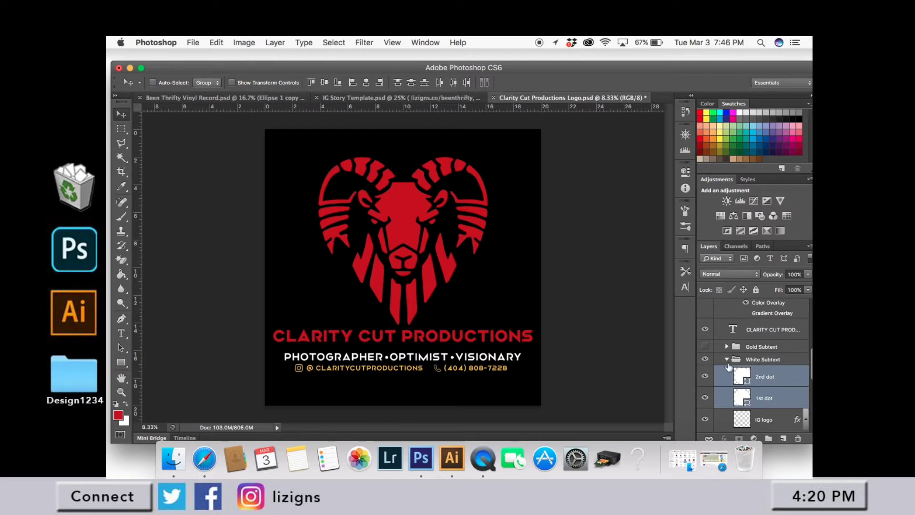
- Duplicate the White Subtext group within the same document under the name "Hologrpahic Sticker White Subtext"
{"action": "left_click", "coordinate": [726, 359]}
{"action": "right_click", "coordinate": [762, 359]}
{"action": "left_click", "coordinate": [676, 193]}
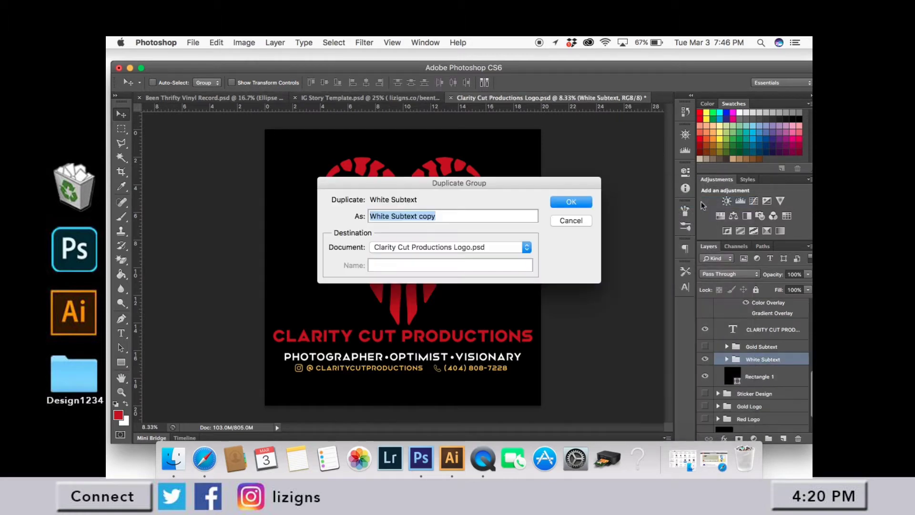
{"action": "key", "text": "Left"}
{"action": "type", "text": "Holo"}
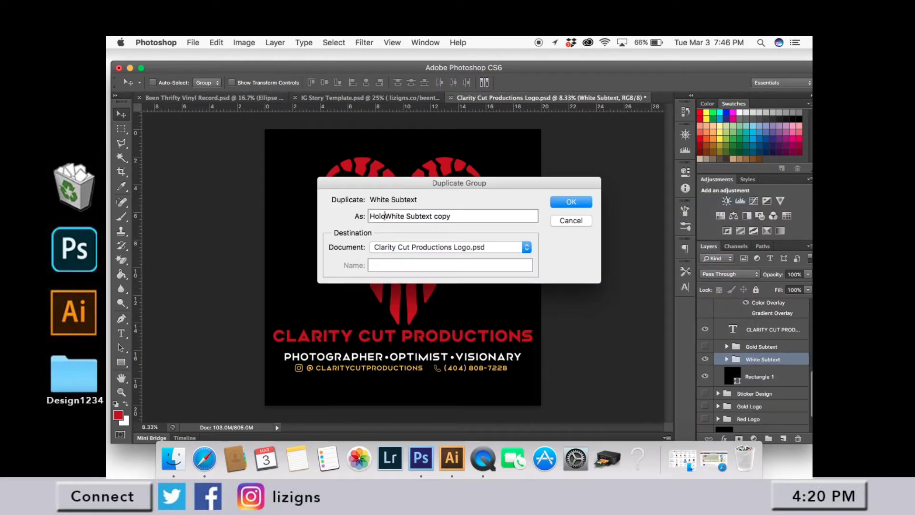
{"action": "type", "text": "grpahic Sticker"}
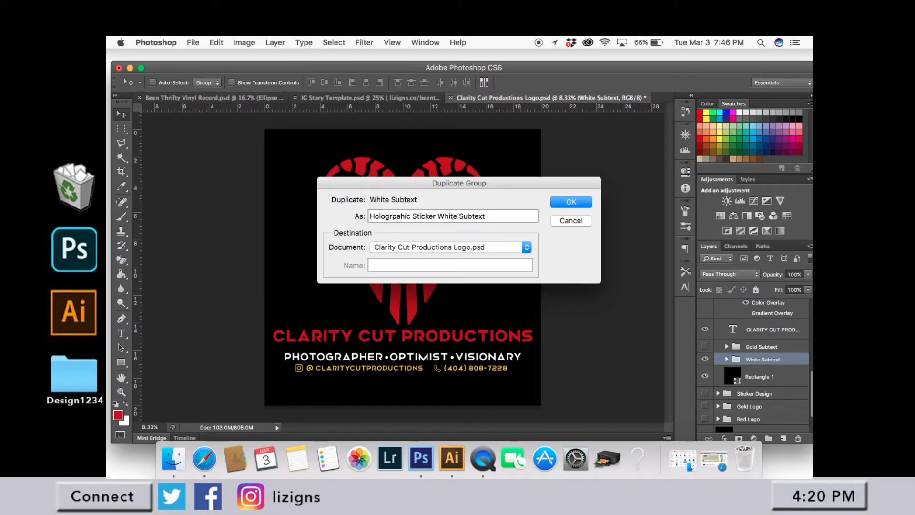
{"action": "key", "text": "Return"}
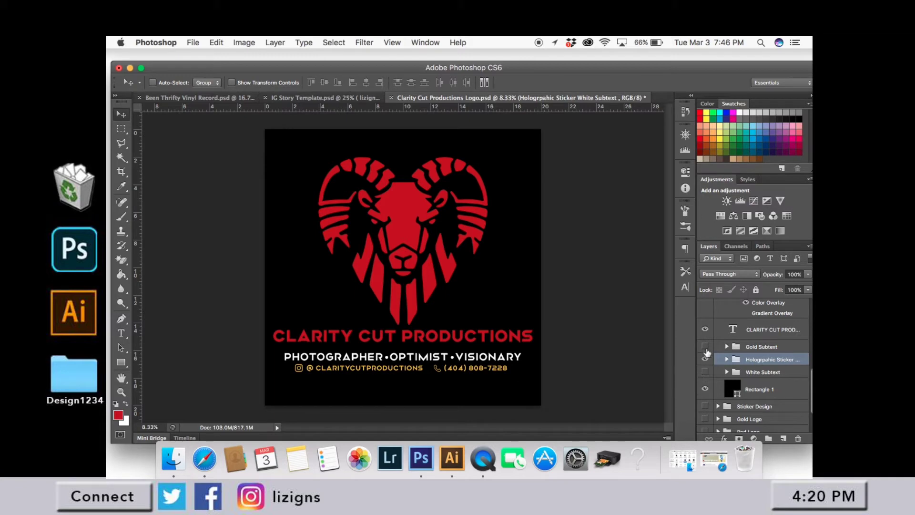
- Place the Hologrpahic Sticker White Subtext group directly above Gold Subtext inside the Holographic Sticker Design group
{"action": "scroll", "coordinate": [712, 351], "scroll_direction": "up", "scroll_amount": 1}
{"action": "scroll", "coordinate": [728, 376], "scroll_direction": "up", "scroll_amount": 3}
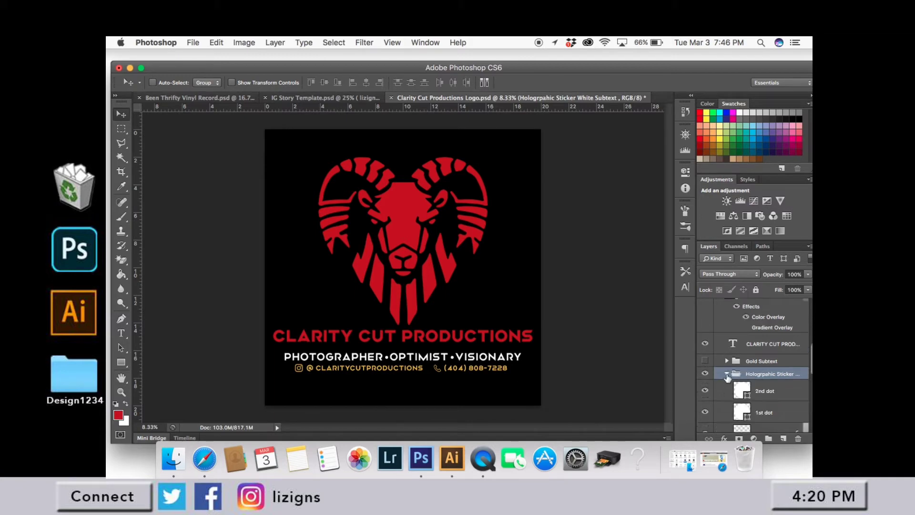
{"action": "scroll", "coordinate": [762, 393], "scroll_direction": "up", "scroll_amount": 1}
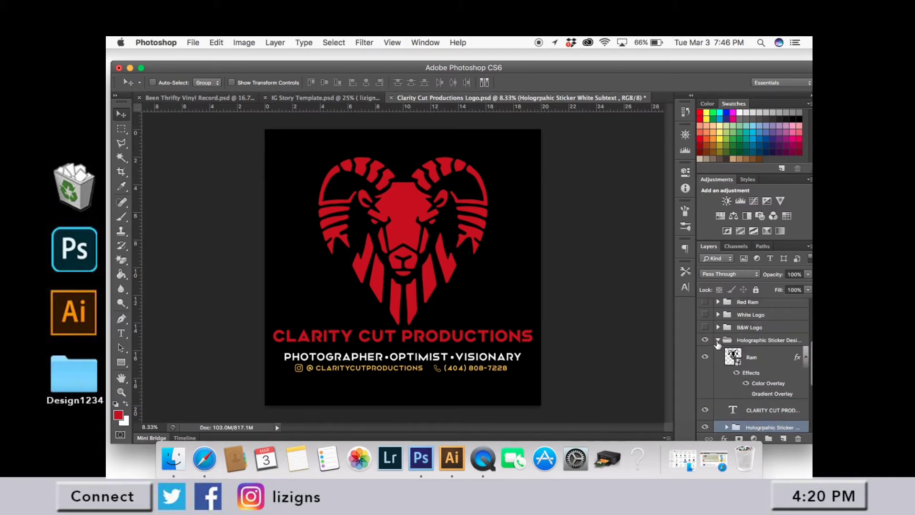
{"action": "left_click", "coordinate": [717, 339]}
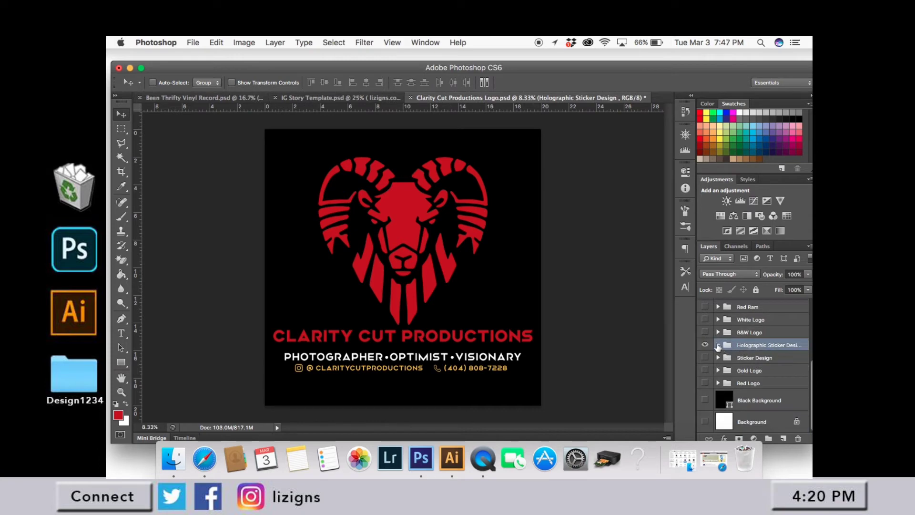
{"action": "left_click", "coordinate": [717, 345]}
{"action": "scroll", "coordinate": [743, 358], "scroll_direction": "down", "scroll_amount": 3}
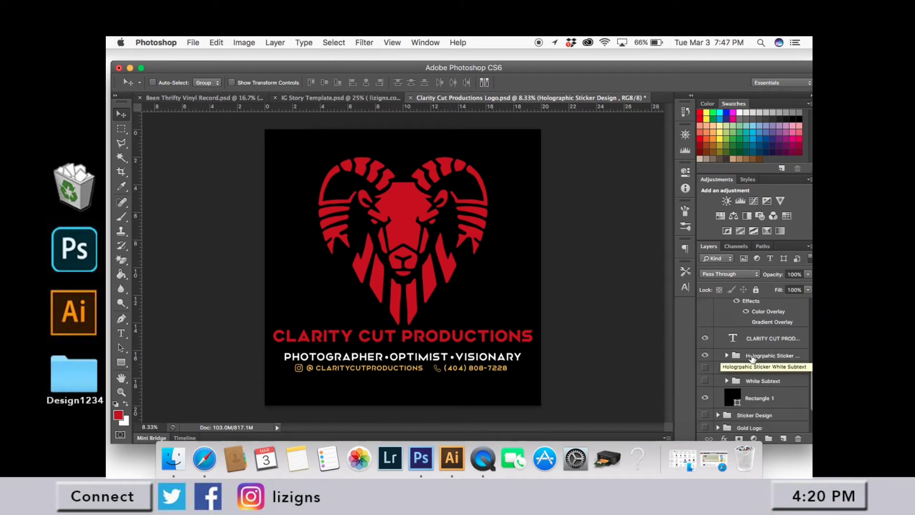
- Delete the phone icon layer from the Hologrpahic Sticker White Subtext group
{"action": "left_click", "coordinate": [752, 357]}
{"action": "left_click", "coordinate": [727, 356]}
{"action": "scroll", "coordinate": [753, 364], "scroll_direction": "down", "scroll_amount": 1}
{"action": "left_click", "coordinate": [756, 364]}
{"action": "left_click", "coordinate": [759, 383], "text": "shift"}
{"action": "scroll", "coordinate": [759, 383], "scroll_direction": "down", "scroll_amount": 3}
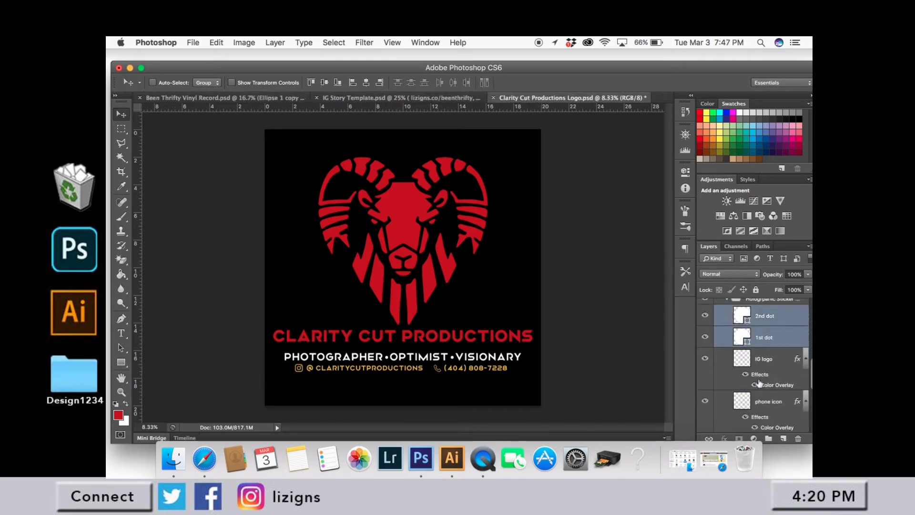
{"action": "scroll", "coordinate": [759, 383], "scroll_direction": "down", "scroll_amount": 1}
{"action": "left_click", "coordinate": [762, 390]}
{"action": "key", "text": "Delete"}
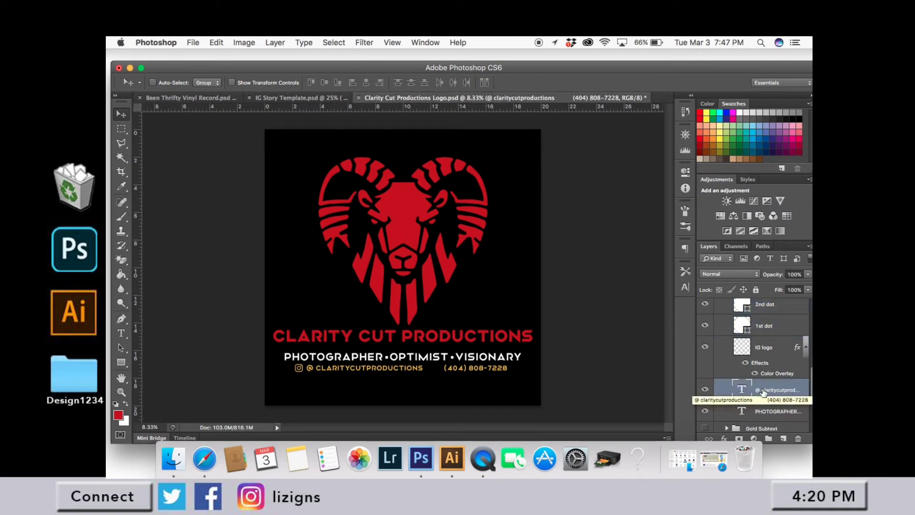
- Delete the contact text layer and change the IG logo's Color Overlay to the ram's red, c21818
{"action": "key", "text": "Delete"}
{"action": "left_click", "coordinate": [764, 349]}
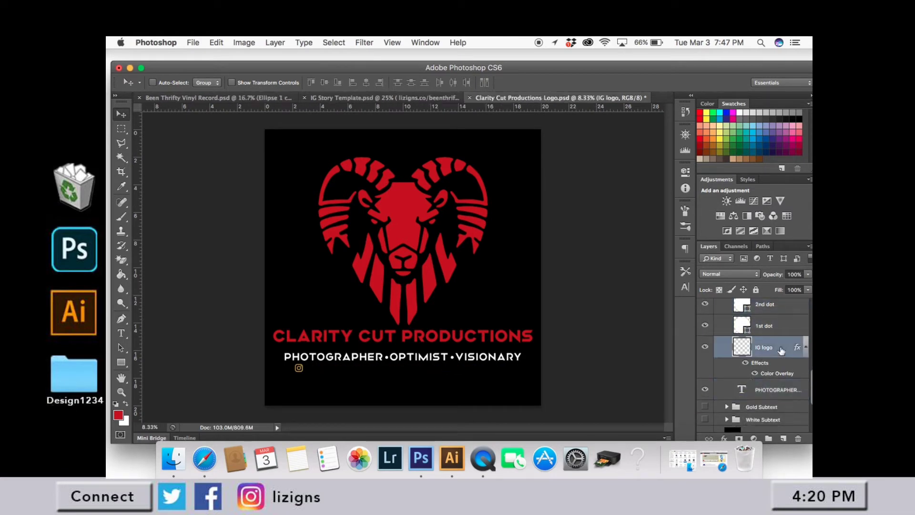
{"action": "double_click", "coordinate": [782, 346]}
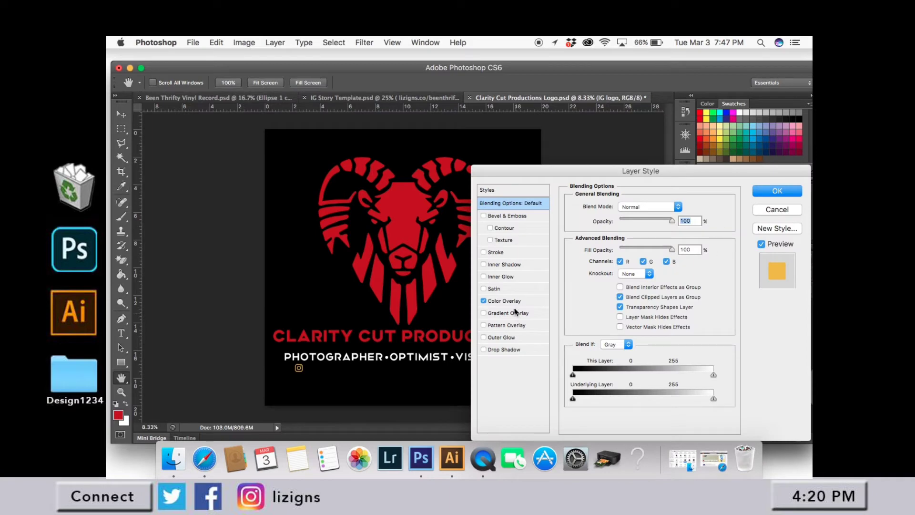
{"action": "left_click", "coordinate": [505, 294]}
{"action": "left_click", "coordinate": [682, 210]}
{"action": "left_click", "coordinate": [411, 207]}
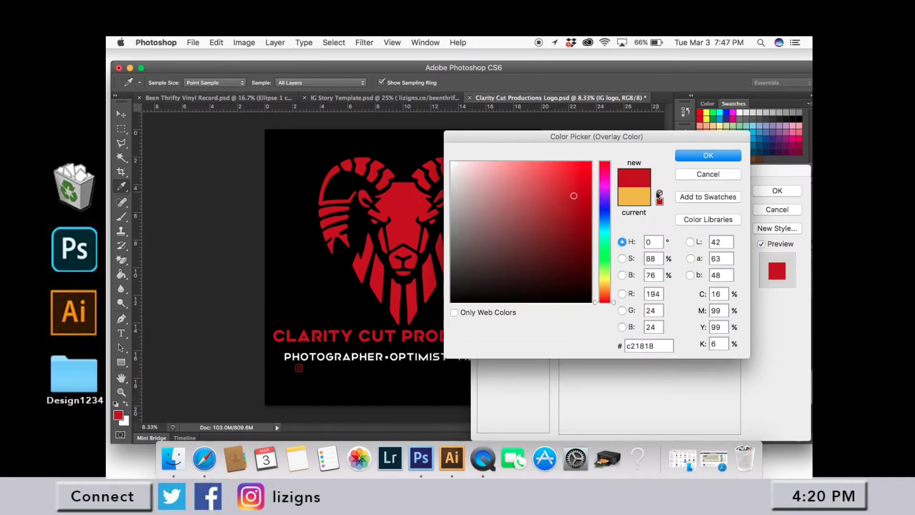
{"action": "left_click", "coordinate": [703, 156]}
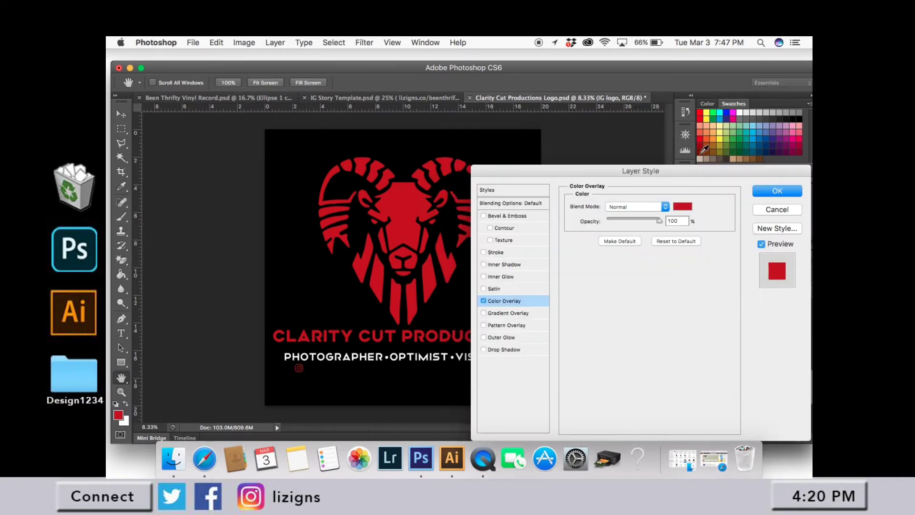
{"action": "left_click", "coordinate": [764, 192]}
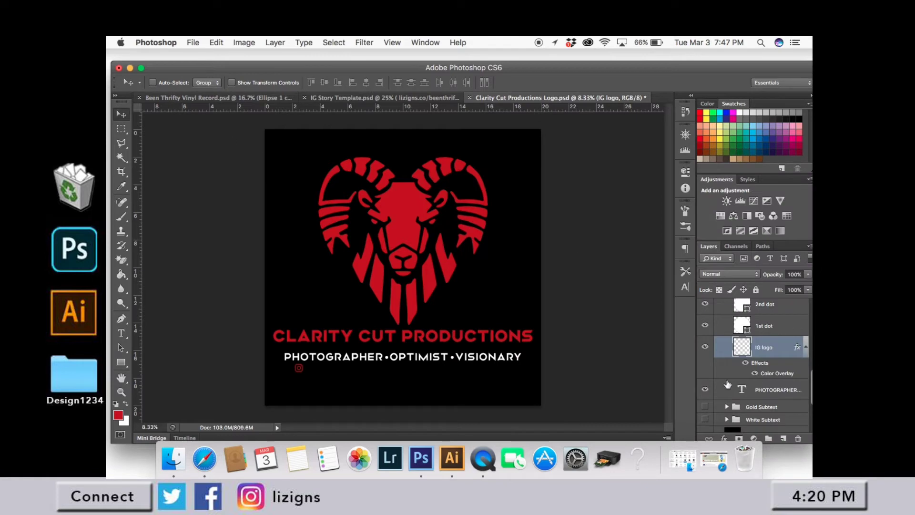
- Nudge the tagline text and both of its dot layers upward, closer to the title
{"action": "left_click", "coordinate": [766, 333]}
{"action": "left_click", "coordinate": [768, 313], "text": "shift"}
{"action": "left_click", "coordinate": [774, 394], "text": "super"}
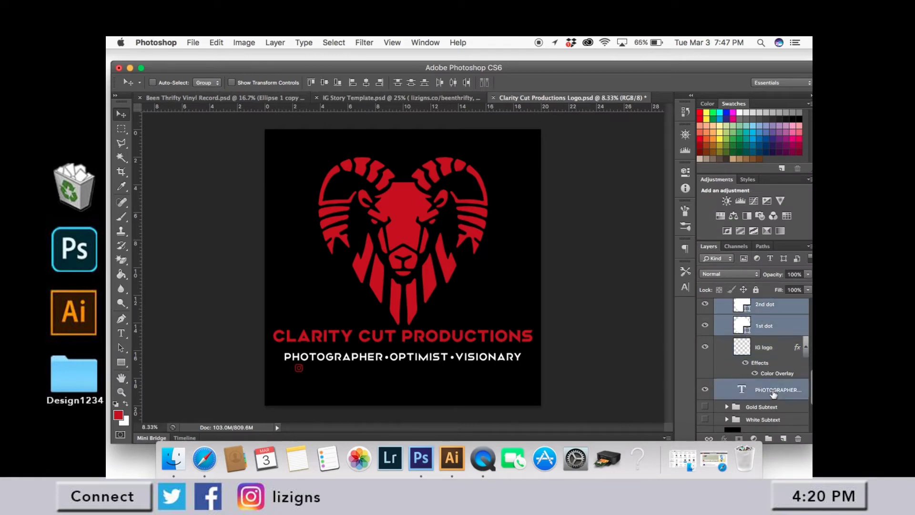
{"action": "key", "text": "shift+Up"}
{"action": "key", "text": "shift+Up"}
{"action": "key", "text": "shift+Up"}
{"action": "key", "text": "shift+Up"}
{"action": "key", "text": "shift+Up"}
{"action": "key", "text": "shift+Up"}
{"action": "key", "text": "shift+Up"}
{"action": "key", "text": "shift+Up"}
{"action": "key", "text": "shift+Up"}
{"action": "key", "text": "shift+Up"}
{"action": "key", "text": "shift+Up"}
{"action": "key", "text": "shift+Up"}
{"action": "key", "text": "shift+Up"}
{"action": "key", "text": "shift+Up"}
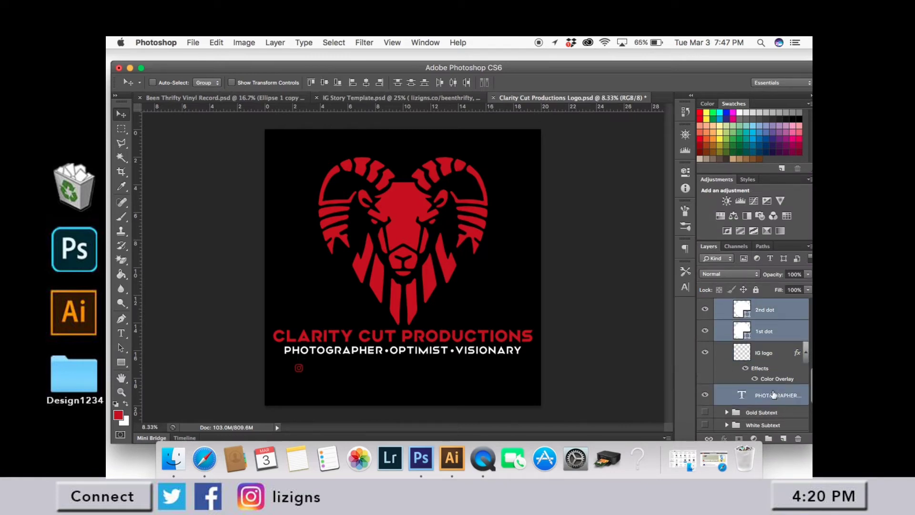
- Step back through the tagline move, the IG logo recoloring and the deletion of the contact text layer
{"action": "left_click", "coordinate": [216, 42]}
{"action": "left_click", "coordinate": [228, 78]}
{"action": "left_click", "coordinate": [216, 42]}
{"action": "left_click", "coordinate": [228, 77]}
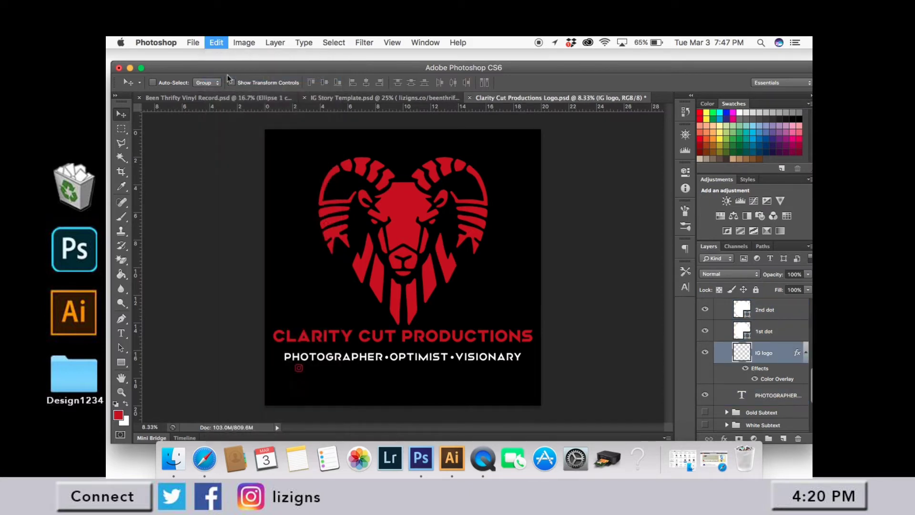
{"action": "left_click", "coordinate": [222, 41]}
{"action": "left_click", "coordinate": [223, 77]}
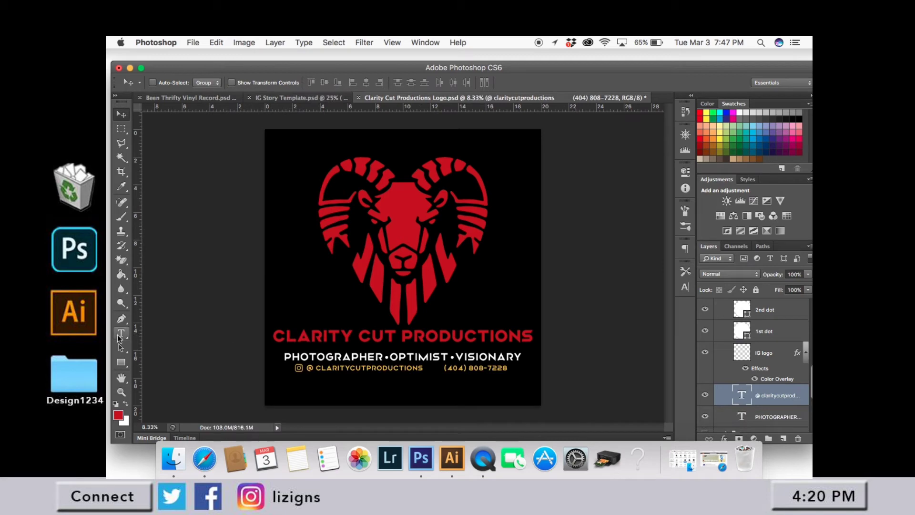
- Replace the gold contact line below the tagline with the text LET'S GET CONNECTED
{"action": "left_click", "coordinate": [119, 335]}
{"action": "left_click_drag", "start_coordinate": [307, 368], "coordinate": [533, 389]}
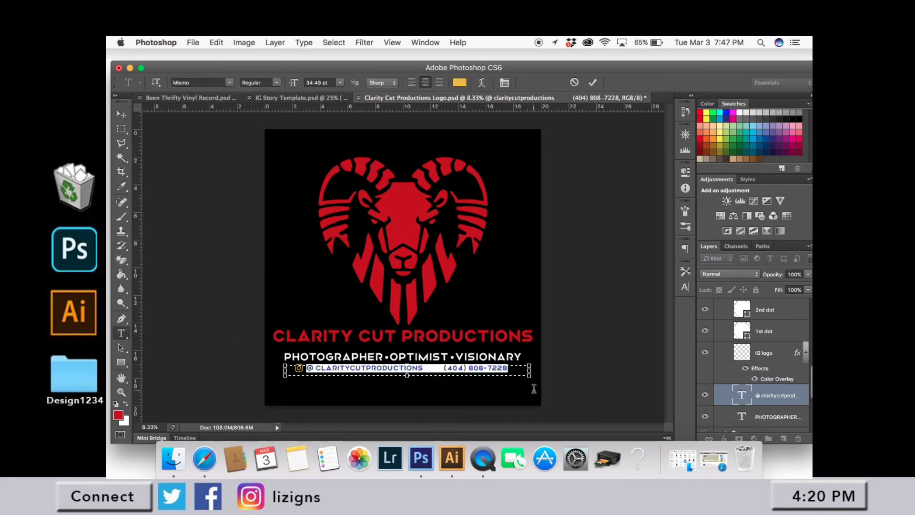
{"action": "type", "text": "LET'S GET CO"}
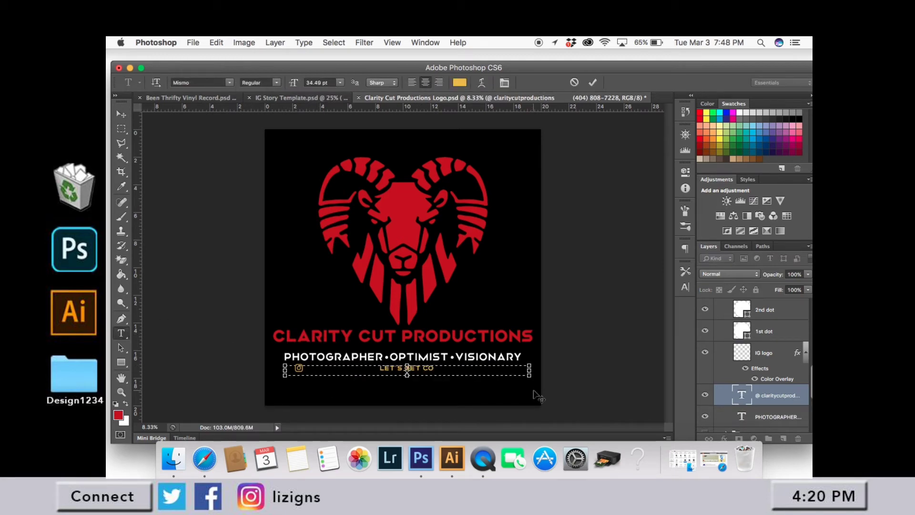
{"action": "type", "text": "NNECTED"}
- Recolor the LET'S GET CONNECTED text to the ram's red, c21818
{"action": "key", "text": "super+a"}
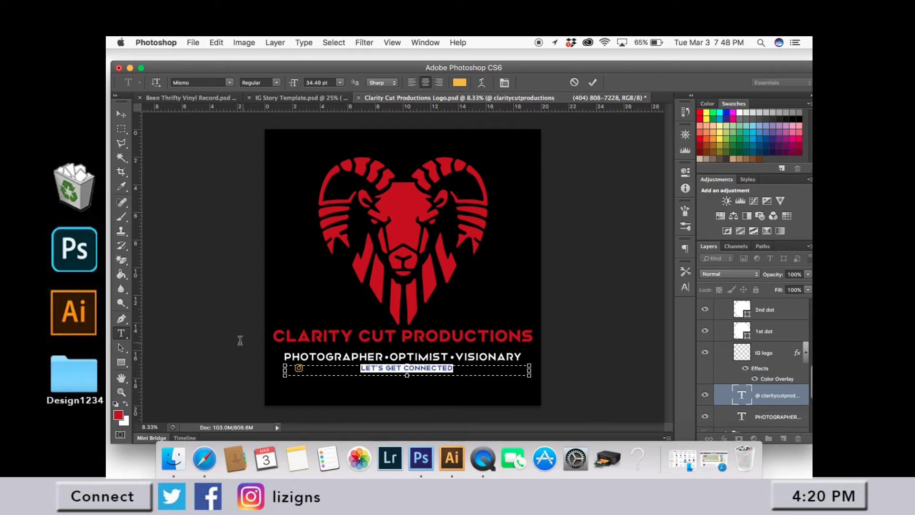
{"action": "left_click", "coordinate": [122, 188]}
{"action": "left_click", "coordinate": [121, 332]}
{"action": "left_click", "coordinate": [394, 368]}
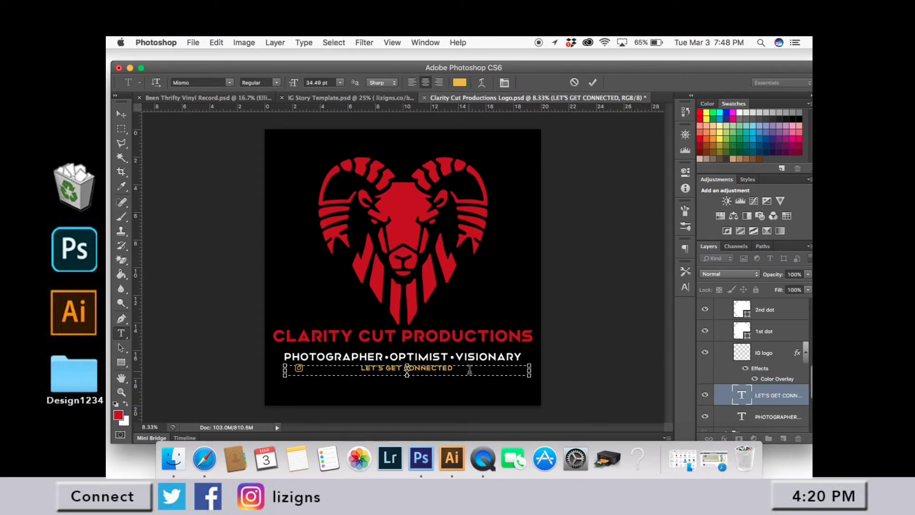
{"action": "key", "text": "super+a"}
{"action": "left_click", "coordinate": [119, 415]}
{"action": "left_click", "coordinate": [707, 156]}
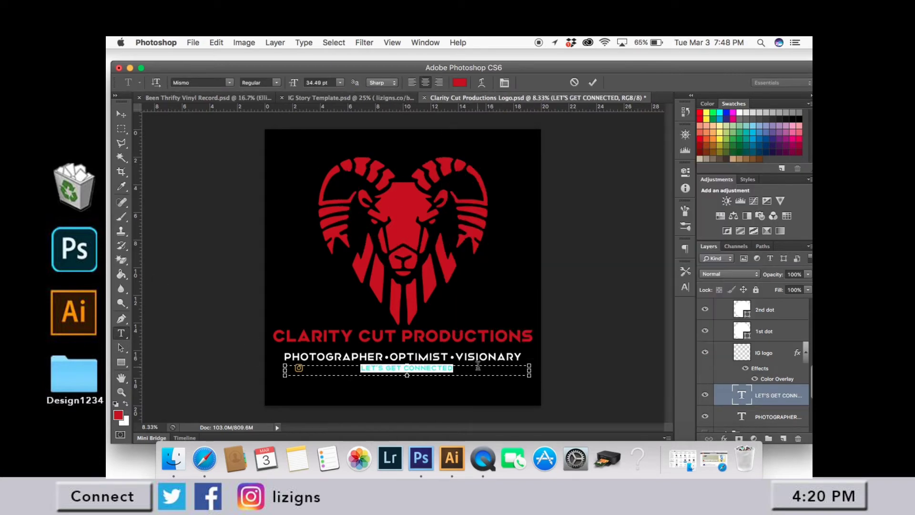
{"action": "key", "text": "super+Return"}
{"action": "key", "text": "v"}
- Change the IG logo's Color Overlay to the red sampled from the ram
{"action": "left_click", "coordinate": [779, 358]}
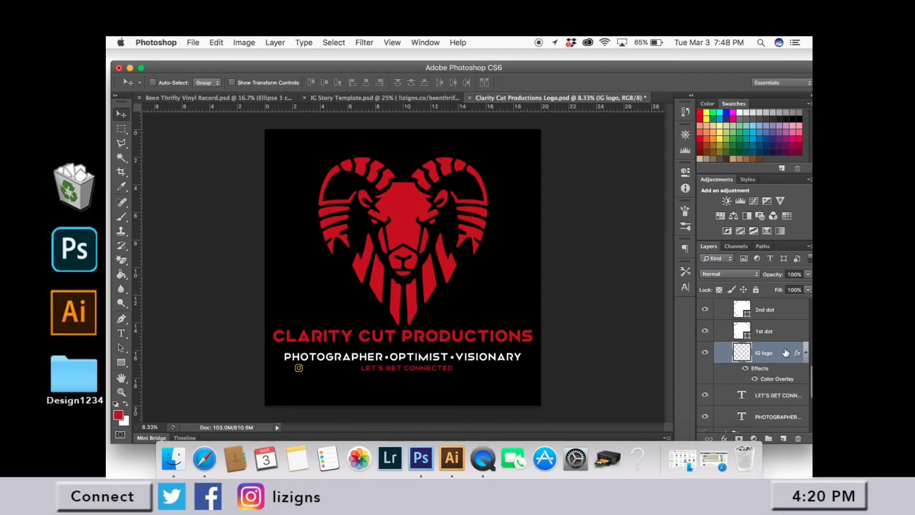
{"action": "double_click", "coordinate": [777, 379]}
{"action": "left_click", "coordinate": [682, 206]}
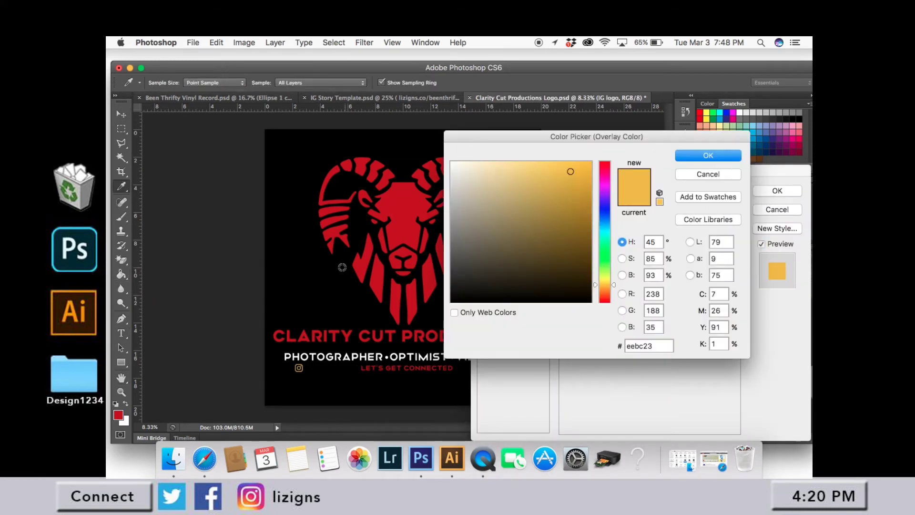
{"action": "left_click", "coordinate": [342, 268]}
{"action": "left_click", "coordinate": [708, 155]}
{"action": "key", "text": "Return"}
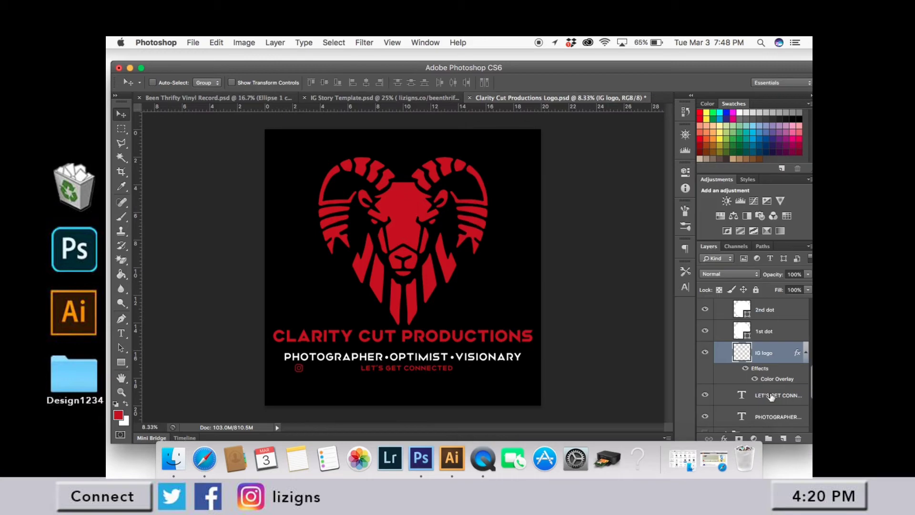
- Move the PHOTOGRAPHER tagline text layer above the IG logo, directly below the two dot layers
{"action": "left_click", "coordinate": [769, 396]}
{"action": "left_click_drag", "start_coordinate": [768, 414], "coordinate": [769, 339]}
- Nudge the tagline text and both dot layers upward, closer to the title, and link the three layers
{"action": "left_click", "coordinate": [770, 315], "text": "shift"}
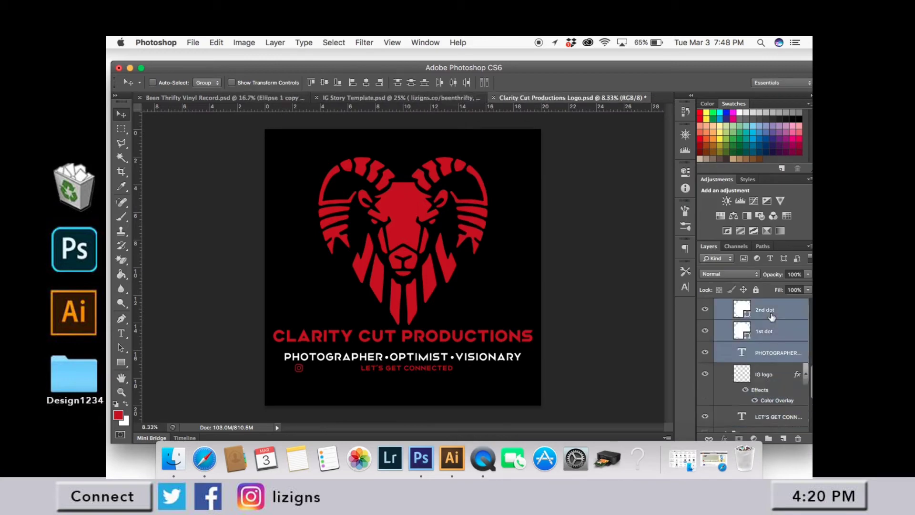
{"action": "key", "text": "shift+Up"}
{"action": "key", "text": "shift+Up"}
{"action": "key", "text": "shift+Up"}
{"action": "key", "text": "shift+Up"}
{"action": "key", "text": "shift+Up"}
{"action": "key", "text": "shift+Up"}
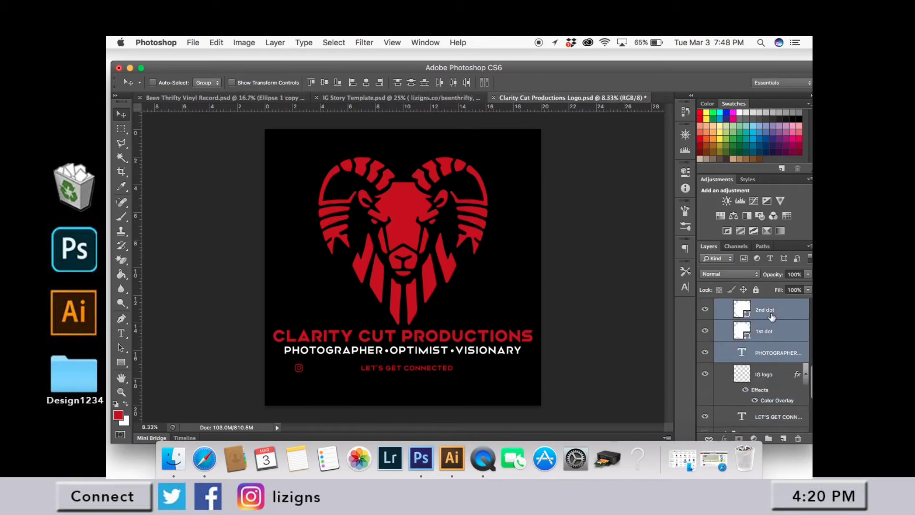
{"action": "right_click", "coordinate": [808, 312]}
{"action": "left_click", "coordinate": [703, 235]}
- Nudge the IG logo sideways until it sits right beside the start of the LET'S GET CONNECTED text
{"action": "left_click", "coordinate": [752, 380]}
{"action": "key", "text": "shift+Right"}
{"action": "key", "text": "shift+Right"}
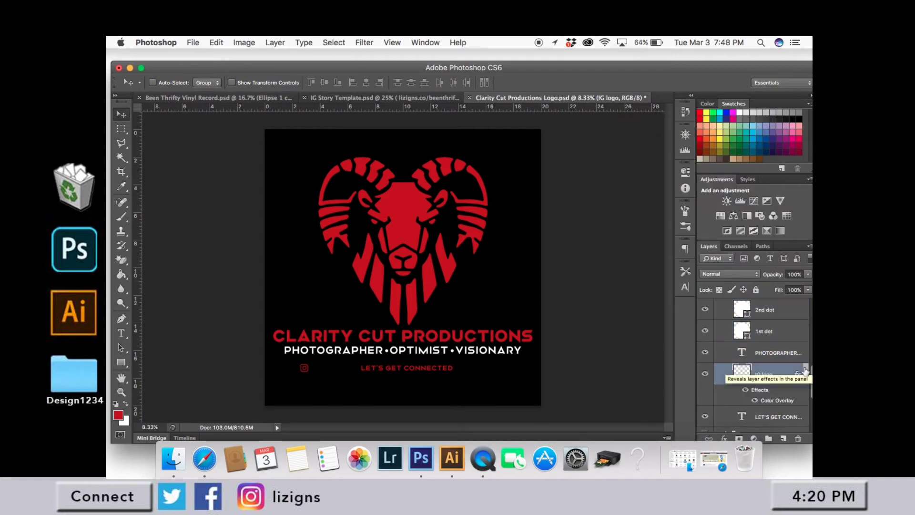
{"action": "key", "text": "shift+Right"}
{"action": "key", "text": "shift+Right"}
{"action": "key", "text": "shift+Right"}
{"action": "key", "text": "shift+Right"}
{"action": "key", "text": "shift+Right"}
{"action": "key", "text": "shift+Right"}
{"action": "key", "text": "shift+Right"}
{"action": "key", "text": "shift+Right"}
{"action": "key", "text": "shift+Right"}
{"action": "key", "text": "shift+Right"}
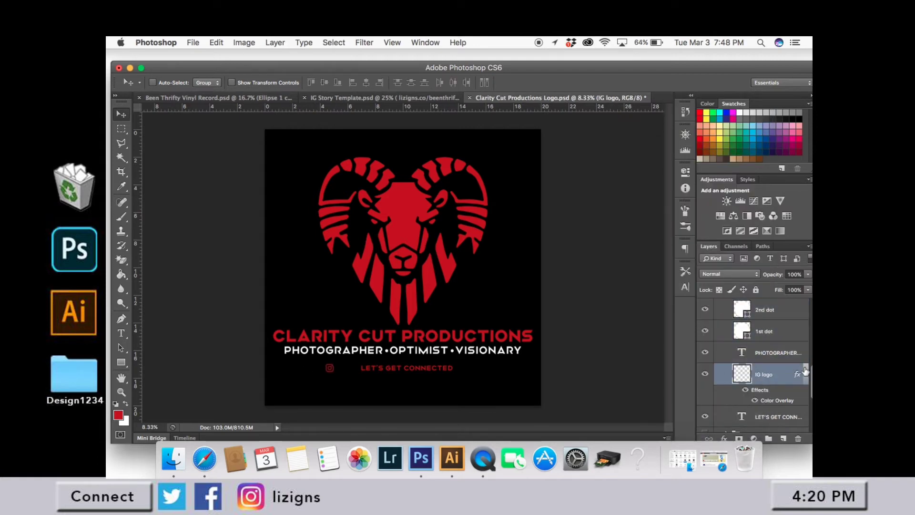
{"action": "key", "text": "shift+Right"}
{"action": "key", "text": "shift+Right"}
{"action": "key", "text": "shift+Right"}
{"action": "key", "text": "shift+Right"}
{"action": "key", "text": "shift+Right"}
- Nudge the IG logo and the LET'S GET CONNECTED text together upward, closer to the tagline
{"action": "left_click", "coordinate": [785, 420], "text": "shift"}
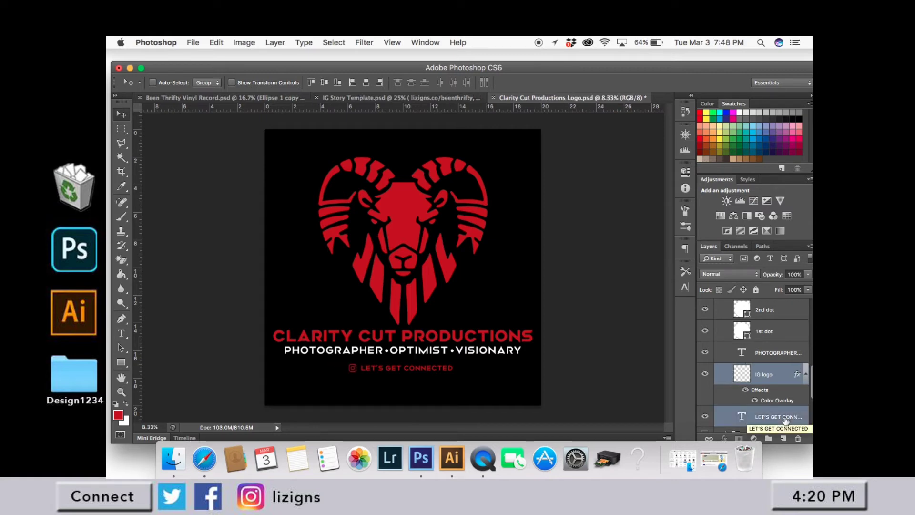
{"action": "key", "text": "shift+Up"}
{"action": "key", "text": "shift+Up"}
{"action": "key", "text": "shift+Up"}
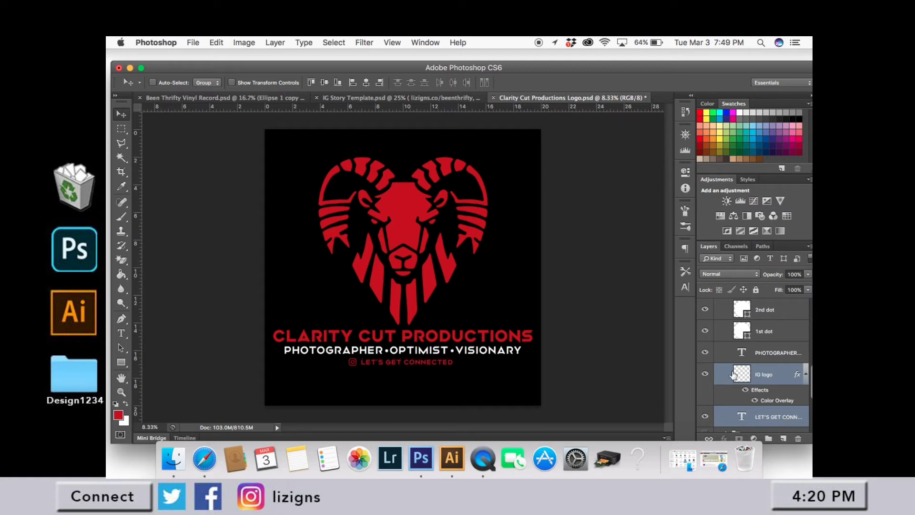
- Duplicate the IG logo layer and hide the original IG logo and the LET'S GET CONNECTED text
{"action": "scroll", "coordinate": [727, 366], "scroll_direction": "up", "scroll_amount": 1}
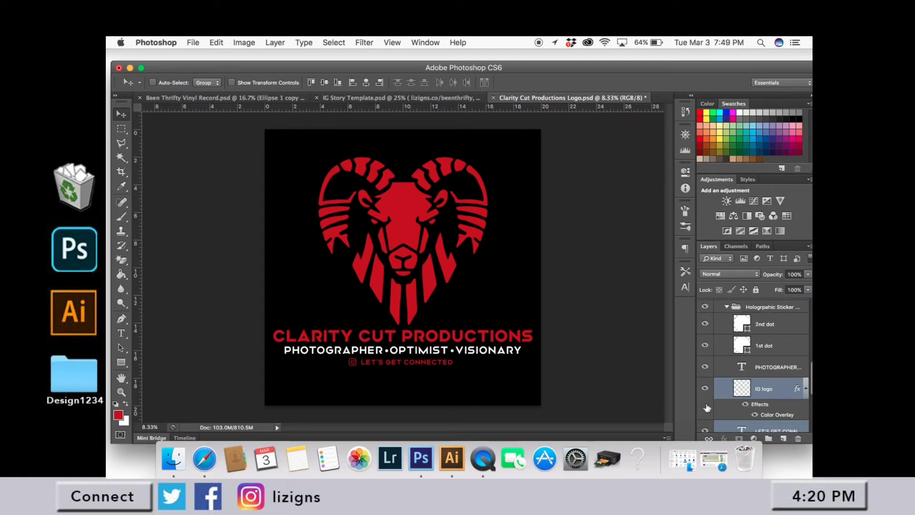
{"action": "left_click", "coordinate": [769, 388]}
{"action": "right_click", "coordinate": [769, 388]}
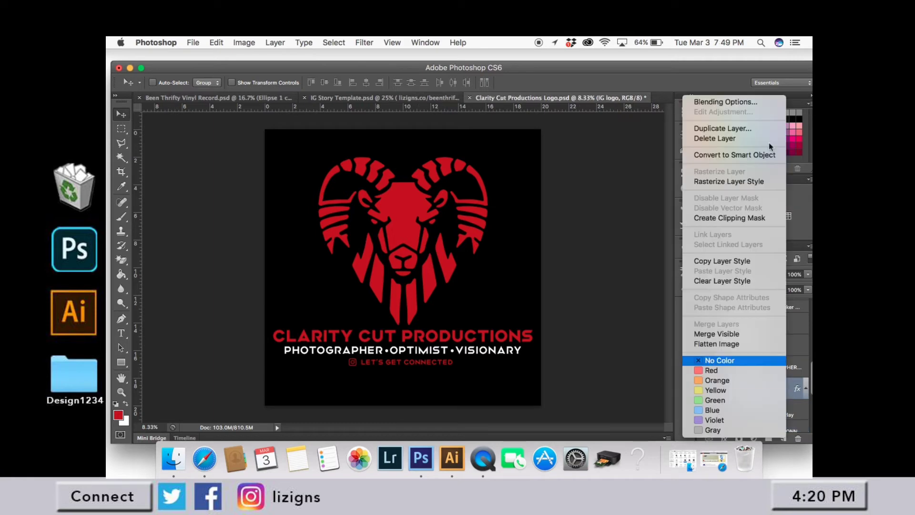
{"action": "left_click", "coordinate": [738, 125]}
{"action": "key", "text": "Return"}
{"action": "scroll", "coordinate": [767, 348], "scroll_direction": "down", "scroll_amount": 3}
{"action": "left_click", "coordinate": [705, 384]}
{"action": "left_click", "coordinate": [704, 426]}
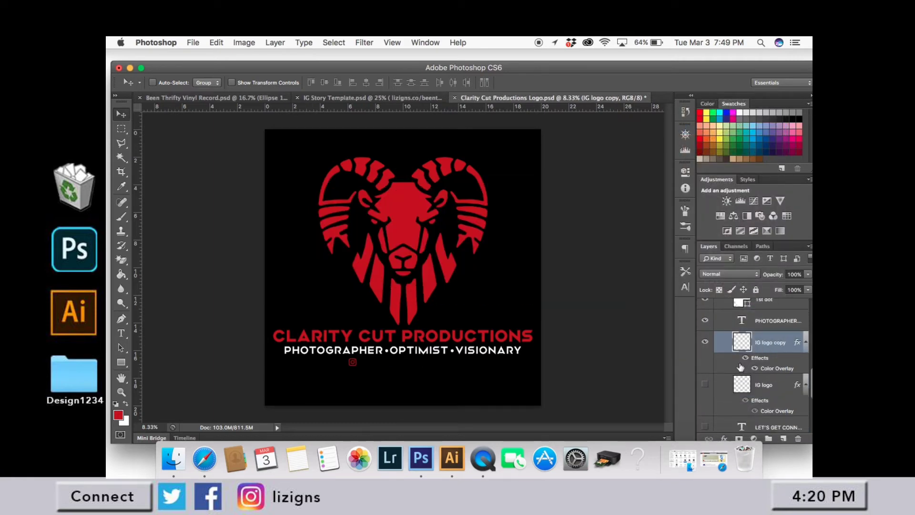
- Enlarge the IG logo copy and place it centrally just below the tagline
{"action": "key", "text": "super+t"}
{"action": "left_click_drag", "start_coordinate": [355, 365], "coordinate": [409, 378]}
{"action": "key", "text": "Return"}
{"action": "key", "text": "shift+Down"}
{"action": "key", "text": "shift+Down"}
{"action": "key", "text": "shift+Down"}
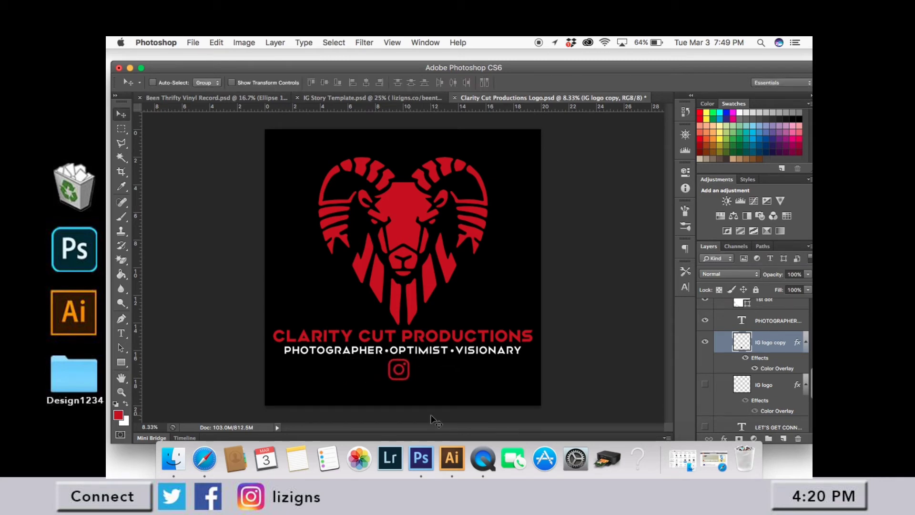
- Hide the IG logo copy and show the original IG logo and LET'S GET CONNECTED text again
{"action": "left_click", "coordinate": [705, 342]}
{"action": "left_click", "coordinate": [705, 384]}
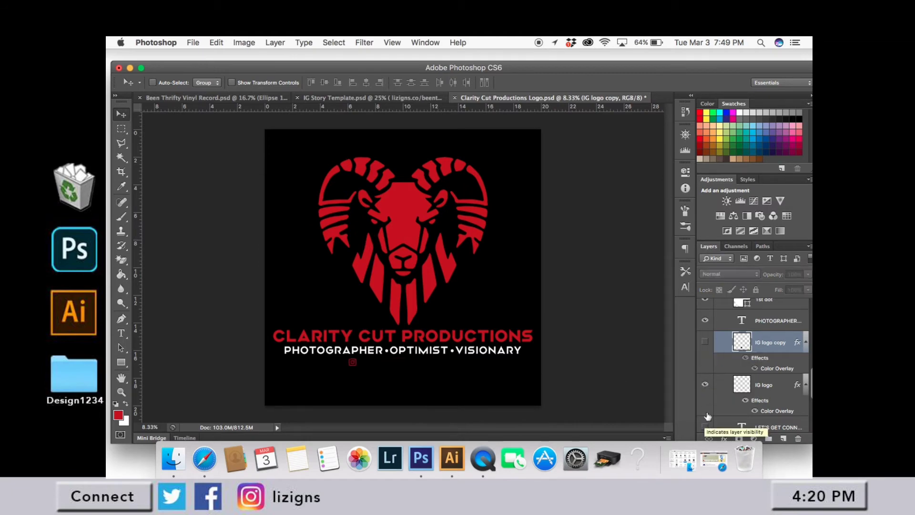
{"action": "scroll", "coordinate": [721, 402], "scroll_direction": "down", "scroll_amount": 1}
{"action": "left_click", "coordinate": [705, 416]}
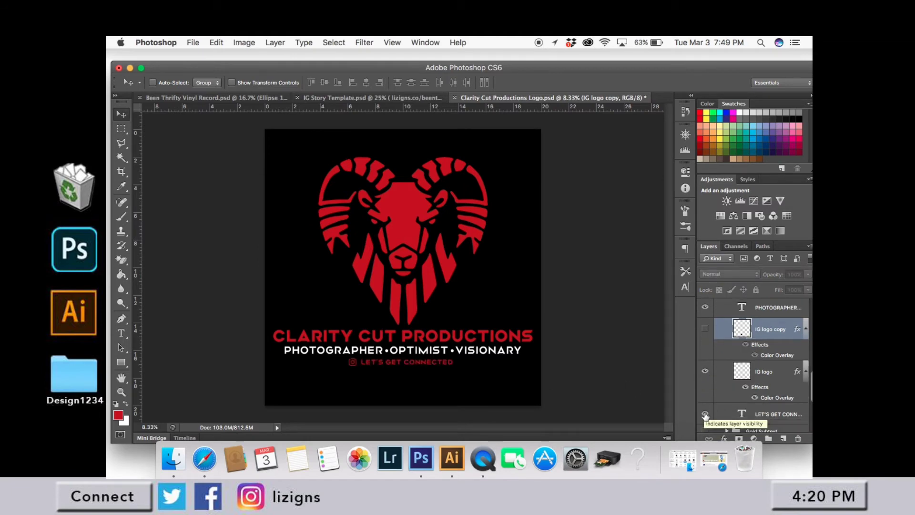
{"action": "key", "text": "super+plus"}
{"action": "key", "text": "super+minus"}
- Collapse and duplicate the Hologrpahic Sticker White Subtext group, then hide the original group
{"action": "scroll", "coordinate": [704, 415], "scroll_direction": "down", "scroll_amount": 8}
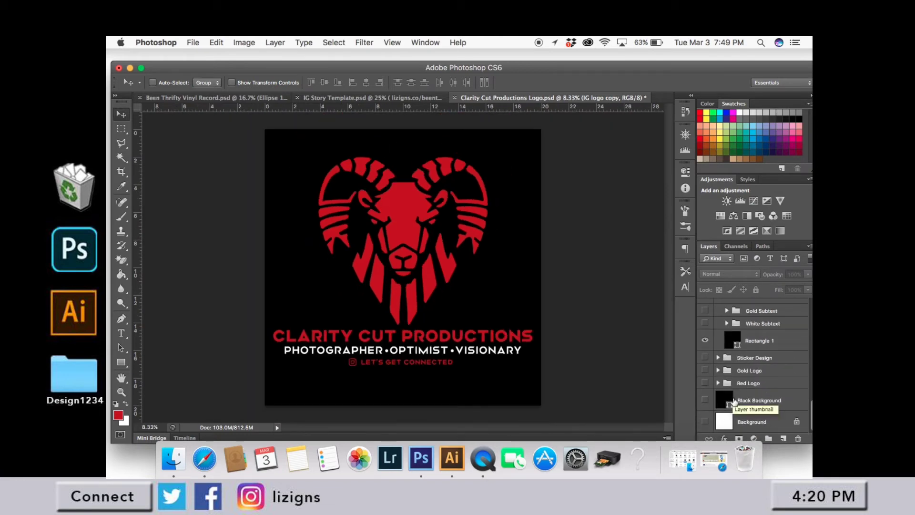
{"action": "scroll", "coordinate": [734, 403], "scroll_direction": "up", "scroll_amount": 10}
{"action": "left_click", "coordinate": [727, 377]}
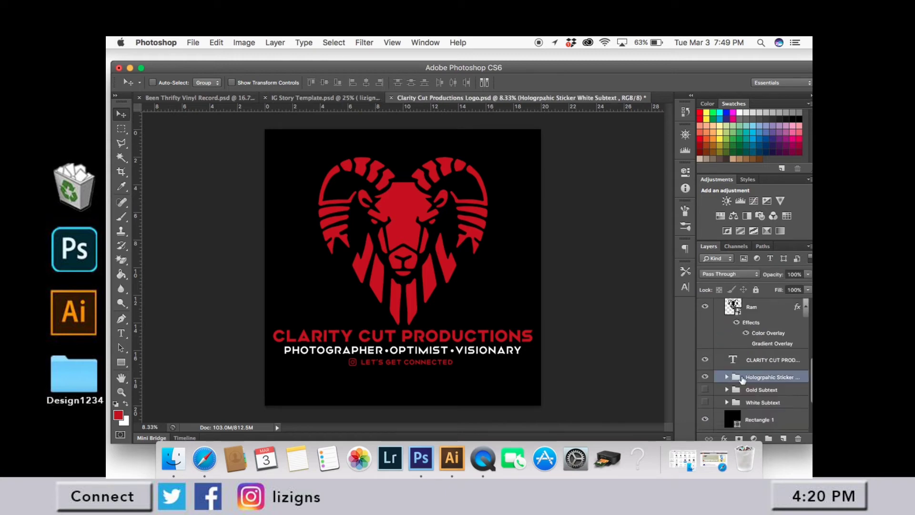
{"action": "right_click", "coordinate": [748, 377]}
{"action": "left_click", "coordinate": [692, 208]}
{"action": "key", "text": "Return"}
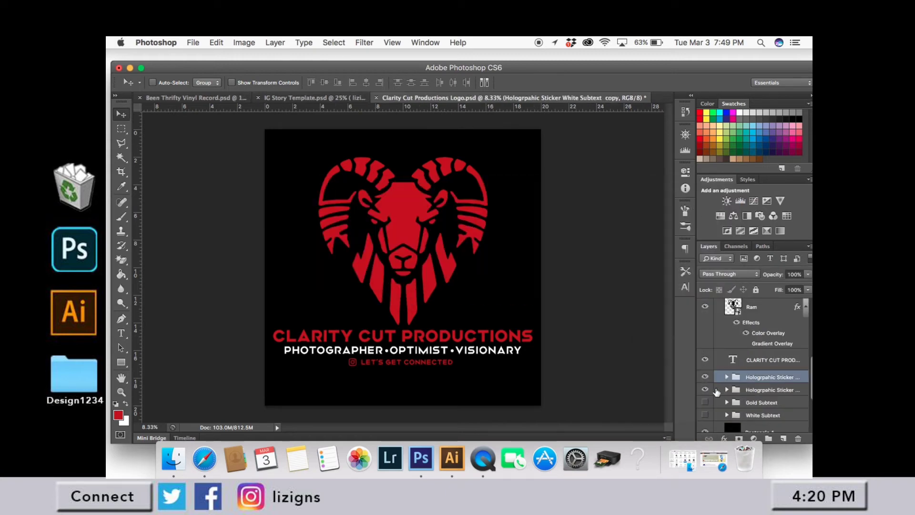
- Set the color of the PHOTOGRAPHER OPTIMIST VISIONARY tagline in the duplicated group to black
{"action": "left_click", "coordinate": [121, 333]}
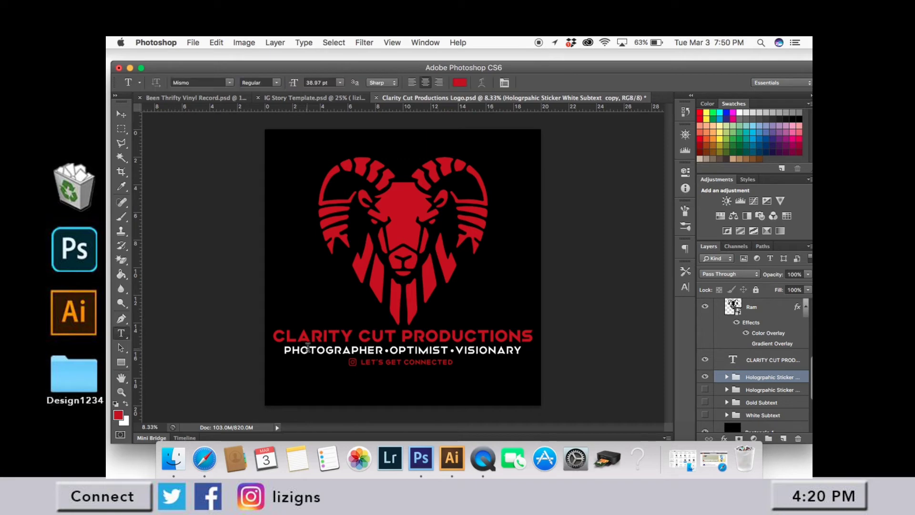
{"action": "left_click", "coordinate": [320, 350]}
{"action": "key", "text": "super+a"}
{"action": "left_click", "coordinate": [119, 415]}
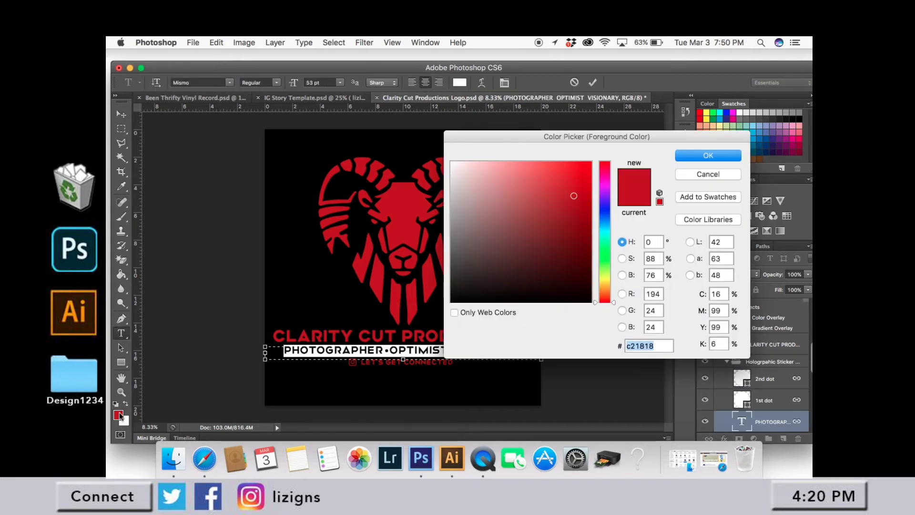
{"action": "left_click_drag", "start_coordinate": [540, 216], "coordinate": [452, 301]}
{"action": "key", "text": "Return"}
{"action": "left_click", "coordinate": [121, 114]}
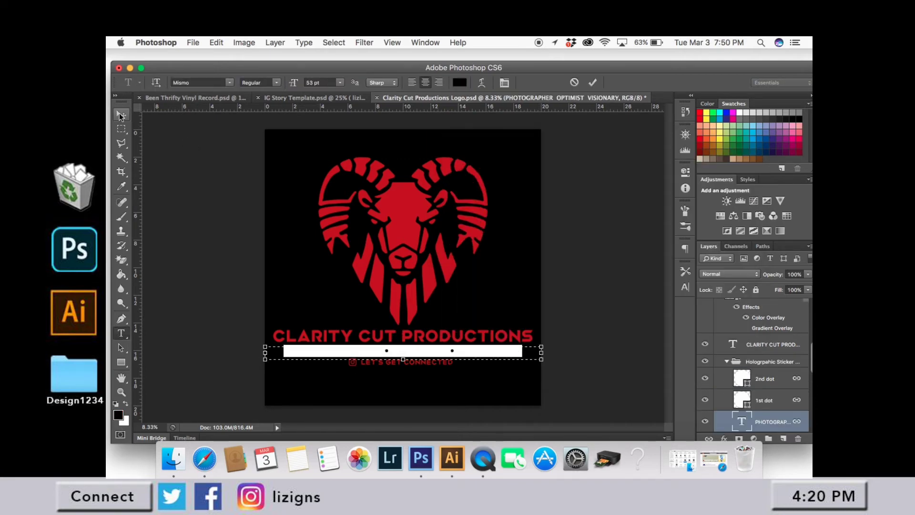
- Set the fill of the 2nd dot shape in the duplicated group to black
{"action": "left_click", "coordinate": [769, 378]}
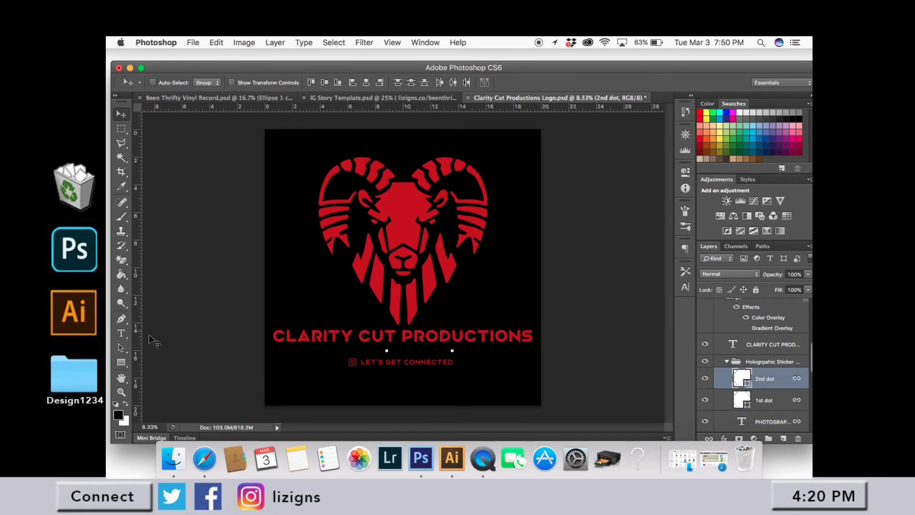
{"action": "left_click", "coordinate": [122, 361]}
{"action": "left_click", "coordinate": [208, 83]}
{"action": "left_click", "coordinate": [159, 135]}
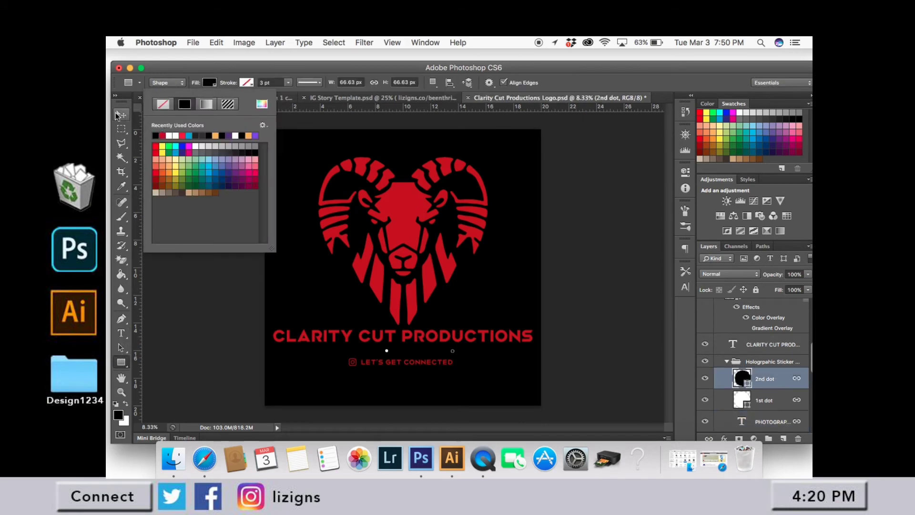
{"action": "left_click", "coordinate": [121, 115]}
- Set the fill of the 1st dot shape in the duplicated group to black
{"action": "left_click", "coordinate": [758, 400]}
{"action": "left_click", "coordinate": [119, 415]}
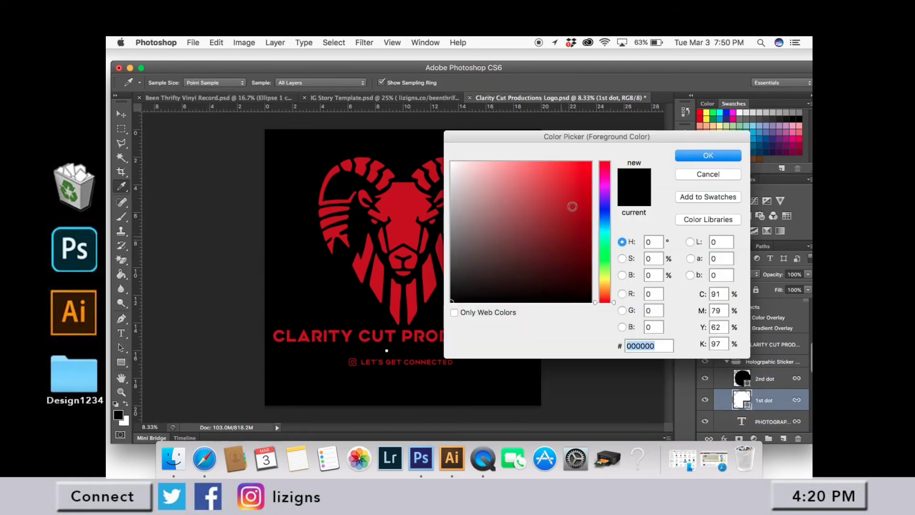
{"action": "key", "text": "Escape"}
{"action": "left_click", "coordinate": [124, 359]}
{"action": "left_click", "coordinate": [209, 82]}
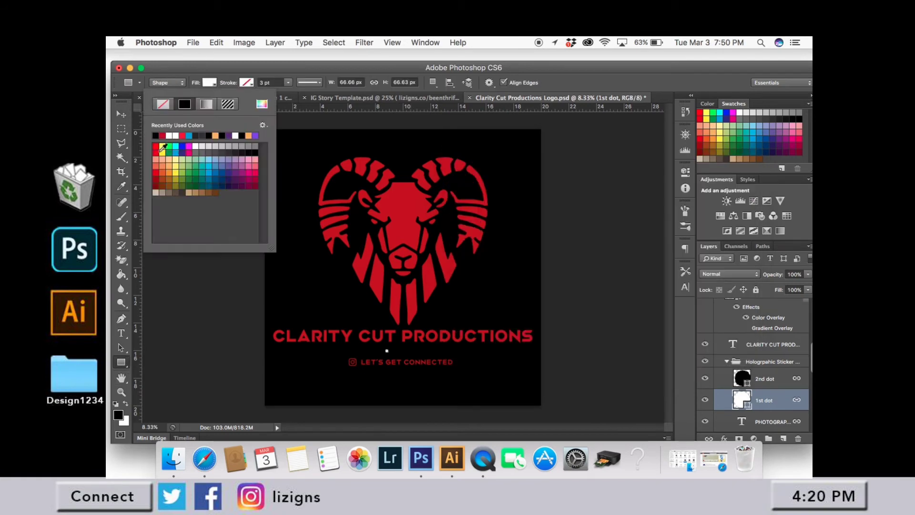
{"action": "left_click", "coordinate": [143, 125]}
{"action": "left_click", "coordinate": [121, 115]}
- Collapse the duplicated subtext group and toggle the visibility of the Black Background and Background layers
{"action": "scroll", "coordinate": [781, 374], "scroll_direction": "down", "scroll_amount": 1}
{"action": "scroll", "coordinate": [781, 375], "scroll_direction": "down", "scroll_amount": 8}
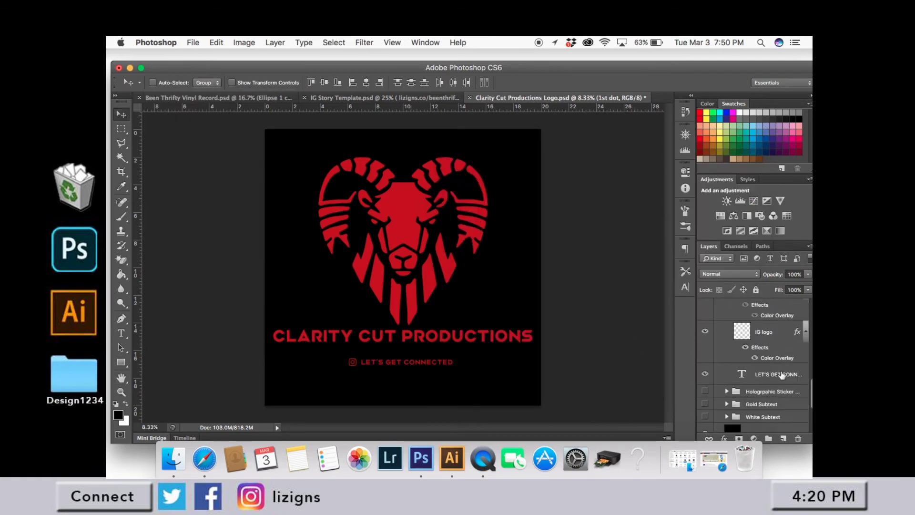
{"action": "scroll", "coordinate": [781, 375], "scroll_direction": "up", "scroll_amount": 8}
{"action": "scroll", "coordinate": [782, 375], "scroll_direction": "down", "scroll_amount": 1}
{"action": "left_click", "coordinate": [727, 332]}
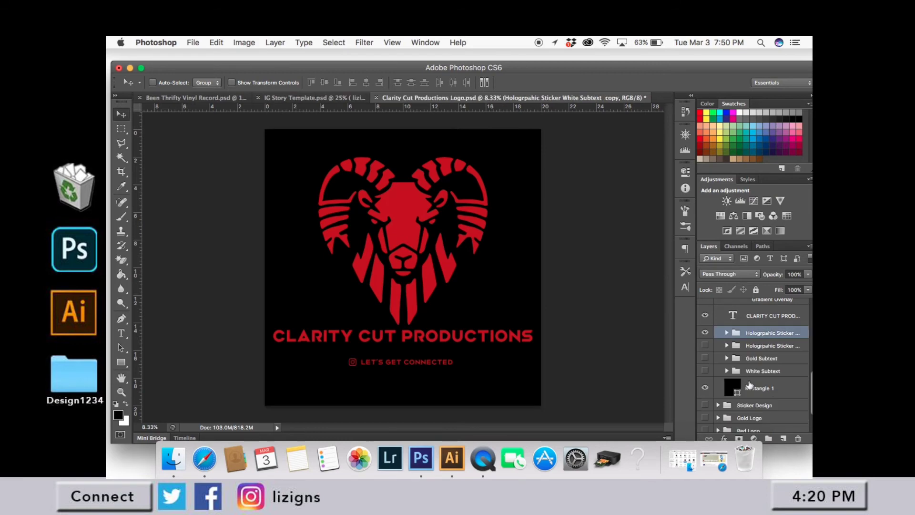
{"action": "scroll", "coordinate": [710, 371], "scroll_direction": "down", "scroll_amount": 3}
{"action": "left_click", "coordinate": [705, 399]}
{"action": "left_click", "coordinate": [705, 421]}
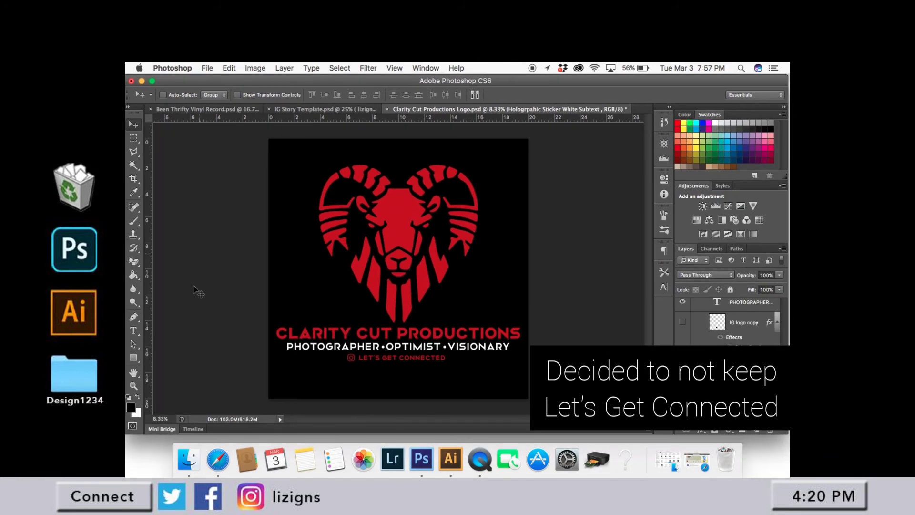
- Set the font size of the CLARITY CUT PRODUCTIONS title to 70 pt
{"action": "left_click", "coordinate": [133, 330]}
{"action": "left_click", "coordinate": [296, 334]}
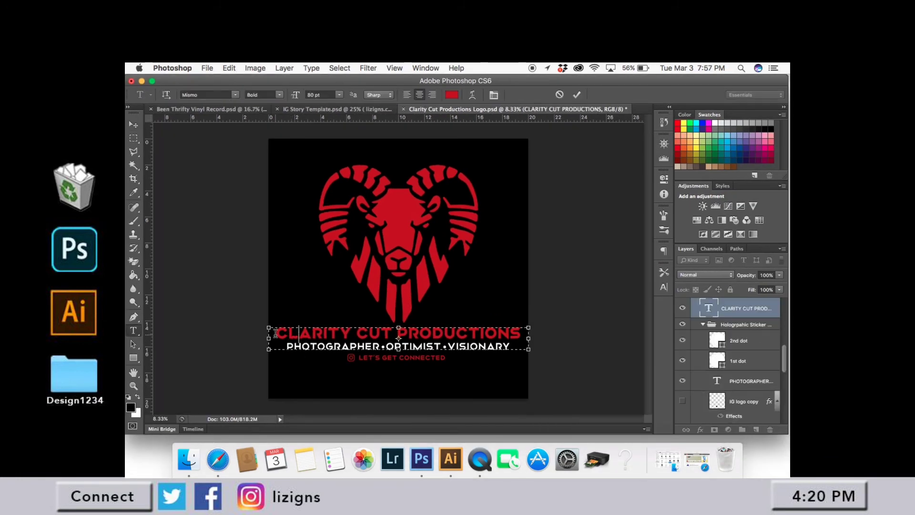
{"action": "key", "text": "super+a"}
{"action": "left_click_drag", "start_coordinate": [328, 95], "coordinate": [204, 67]}
{"action": "type", "text": "70"}
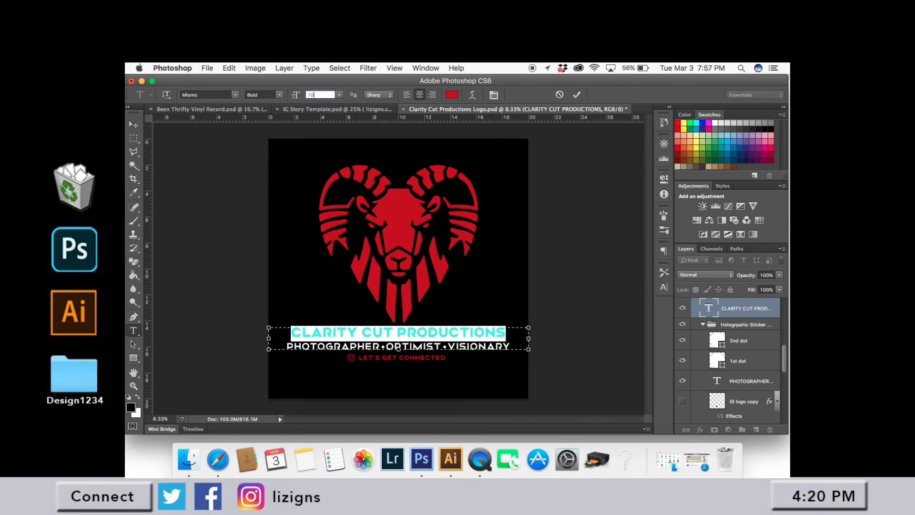
- Delete the hidden IG logo copy layer from the holographic sticker group
{"action": "left_click", "coordinate": [134, 124]}
{"action": "scroll", "coordinate": [743, 391], "scroll_direction": "down", "scroll_amount": 2}
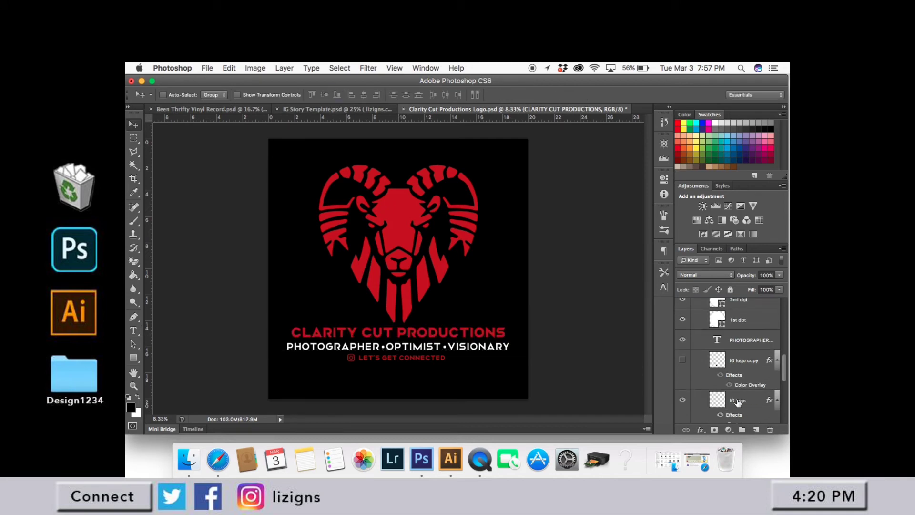
{"action": "left_click", "coordinate": [737, 402]}
{"action": "left_click", "coordinate": [734, 356]}
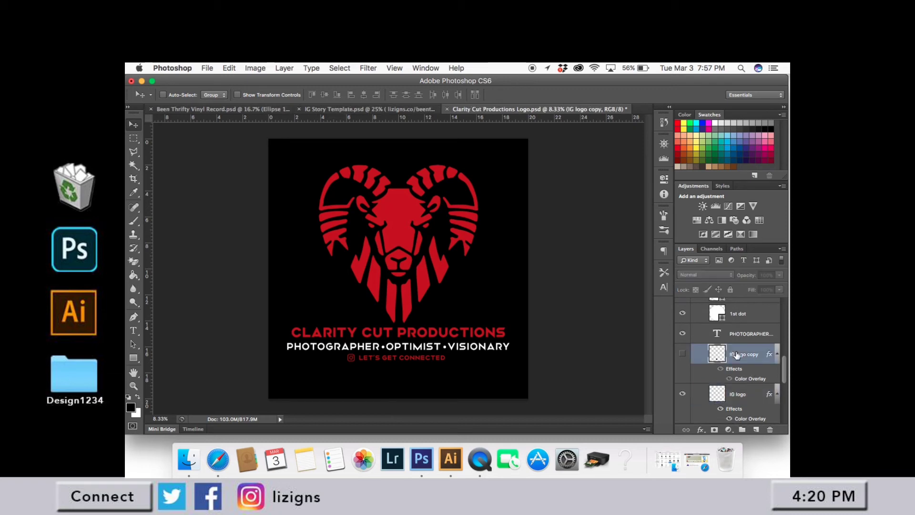
{"action": "key", "text": "BackSpace"}
- Move the IG logo to just before the CLARITY CUT PRODUCTIONS title and enlarge it to about the title's letter height
{"action": "left_click_drag", "start_coordinate": [448, 371], "coordinate": [414, 344]}
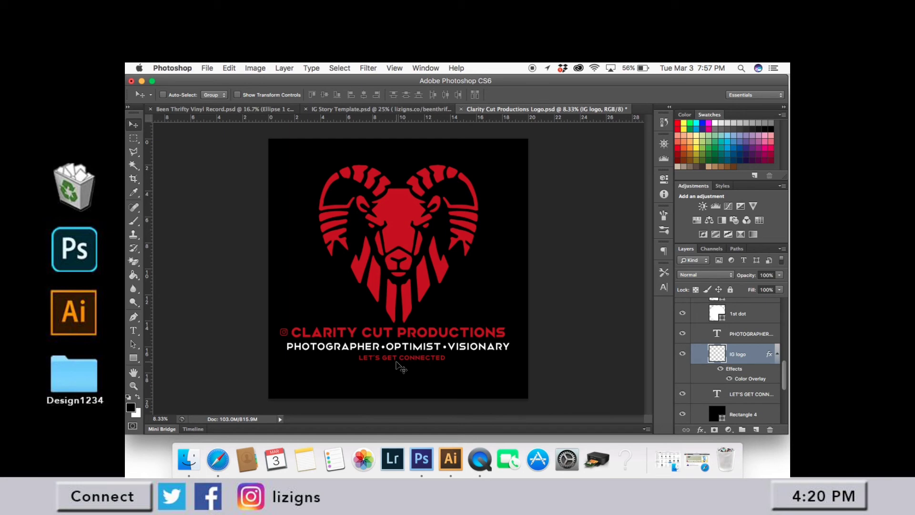
{"action": "key", "text": "super+t"}
{"action": "key", "text": "super+equal"}
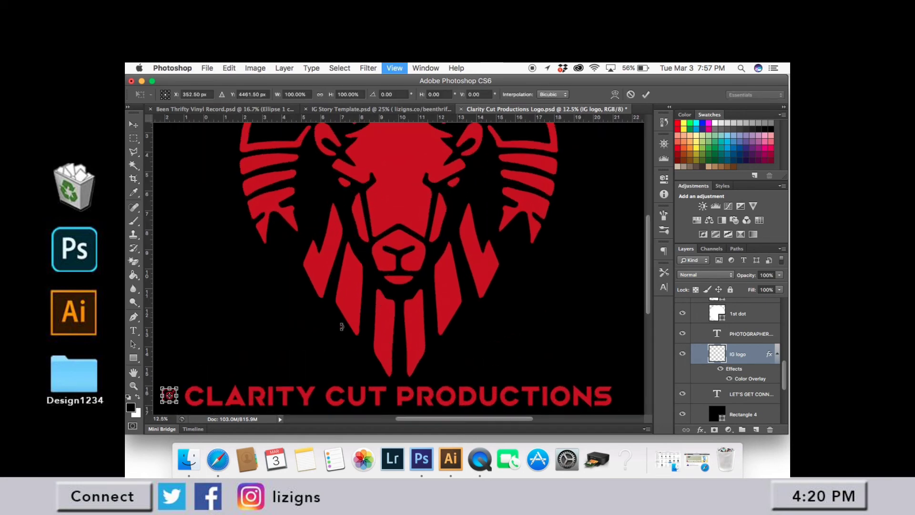
{"action": "scroll", "coordinate": [338, 323], "scroll_direction": "left", "scroll_amount": 5}
{"action": "scroll", "coordinate": [338, 323], "scroll_direction": "down", "scroll_amount": 3}
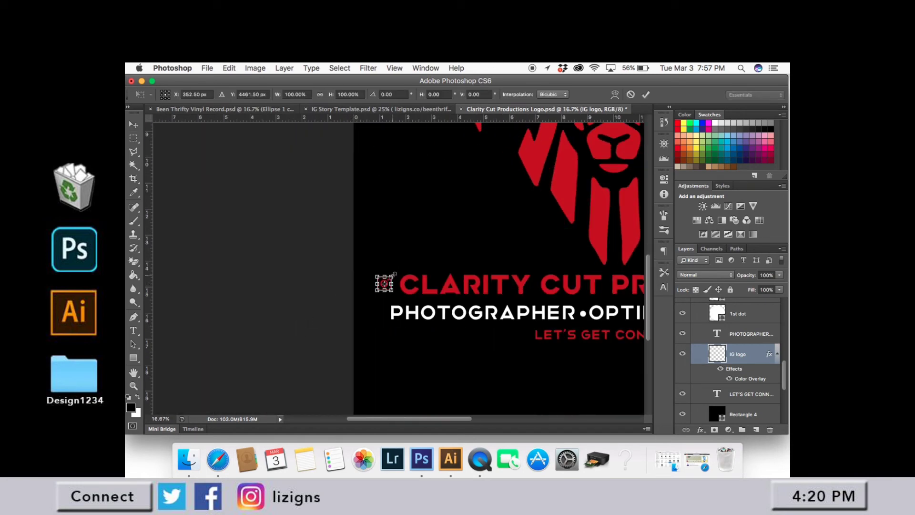
{"action": "left_click_drag", "start_coordinate": [393, 275], "coordinate": [399, 270]}
{"action": "key", "text": "Return"}
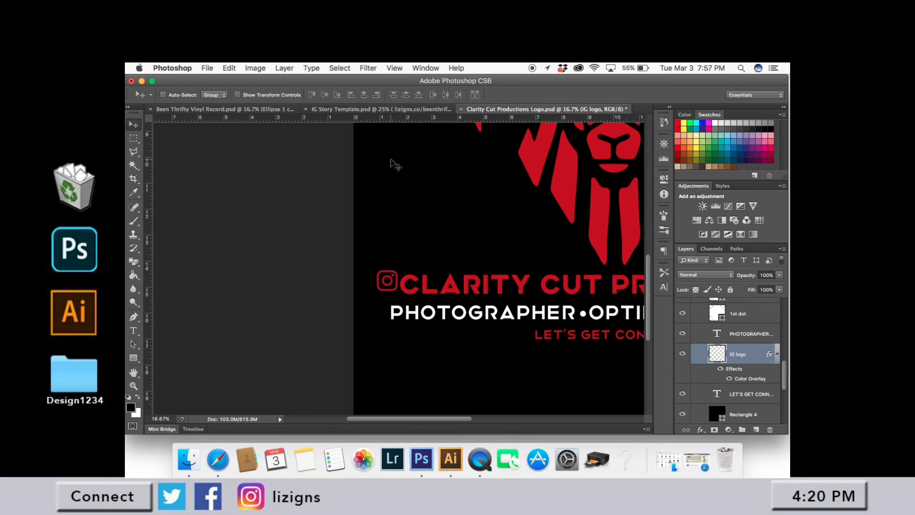
- Place horizontal guides along the upper and lower edges of the title and IG logo, and scale the logo down slightly to match the lettering
{"action": "left_click_drag", "start_coordinate": [445, 119], "coordinate": [458, 290]}
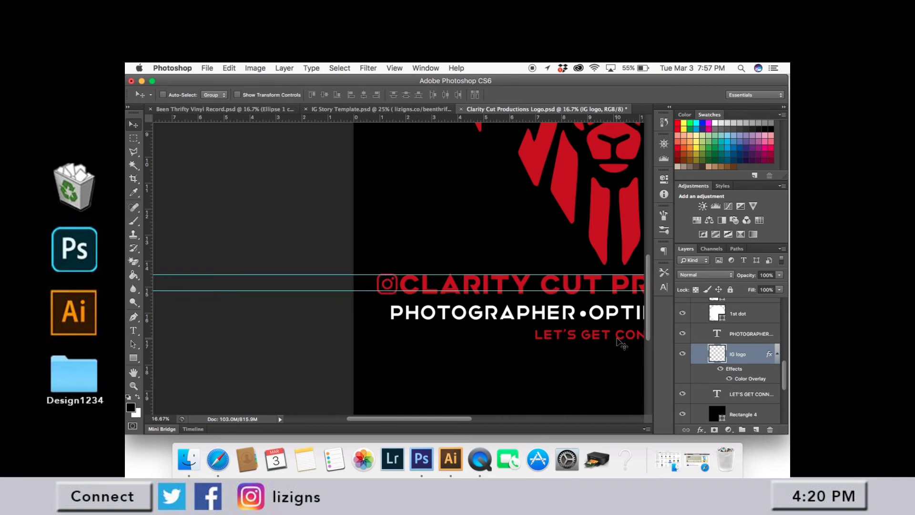
{"action": "key", "text": "super+t"}
{"action": "key", "text": "super+plus"}
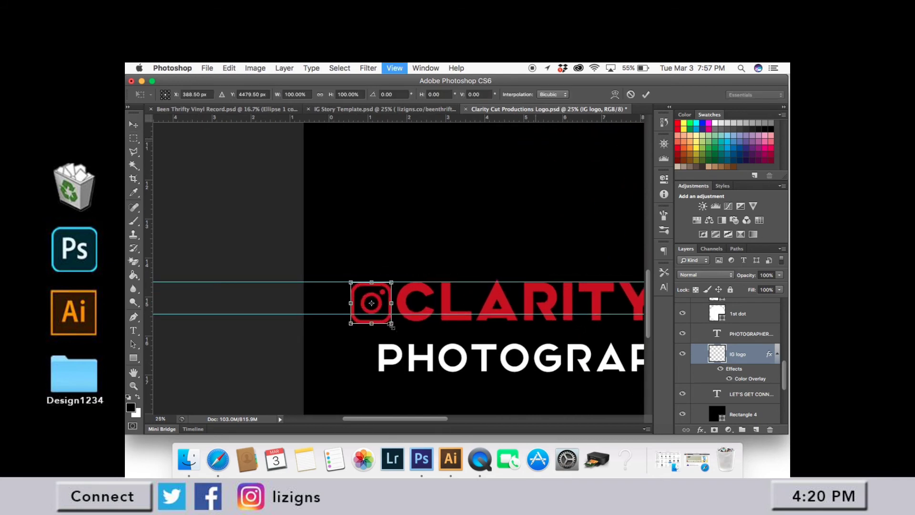
{"action": "key", "text": "Return"}
{"action": "left_click_drag", "start_coordinate": [424, 313], "coordinate": [453, 323]}
{"action": "key", "text": "super+t"}
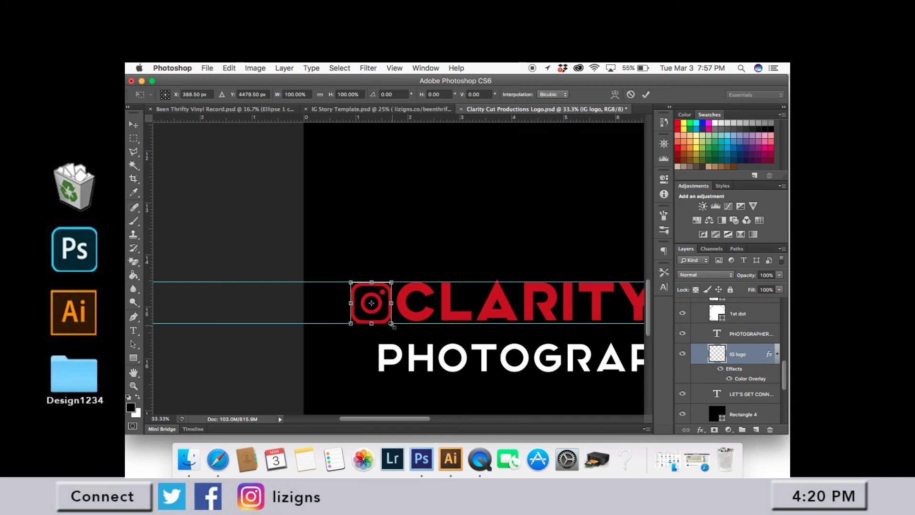
{"action": "left_click_drag", "start_coordinate": [392, 325], "coordinate": [390, 323]}
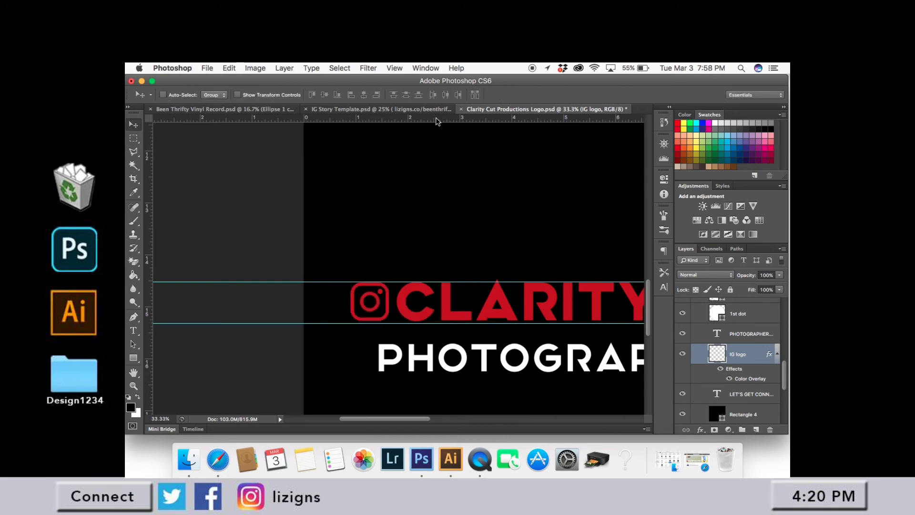
- Check the IG logo against a guide at the title's baseline and remove the lower guides
{"action": "left_click_drag", "start_coordinate": [436, 119], "coordinate": [486, 320]}
{"action": "left_click_drag", "start_coordinate": [394, 320], "coordinate": [428, 65]}
{"action": "key", "text": "super+minus"}
{"action": "key", "text": "super+minus"}
{"action": "key", "text": "super+minus"}
{"action": "key", "text": "super+minus"}
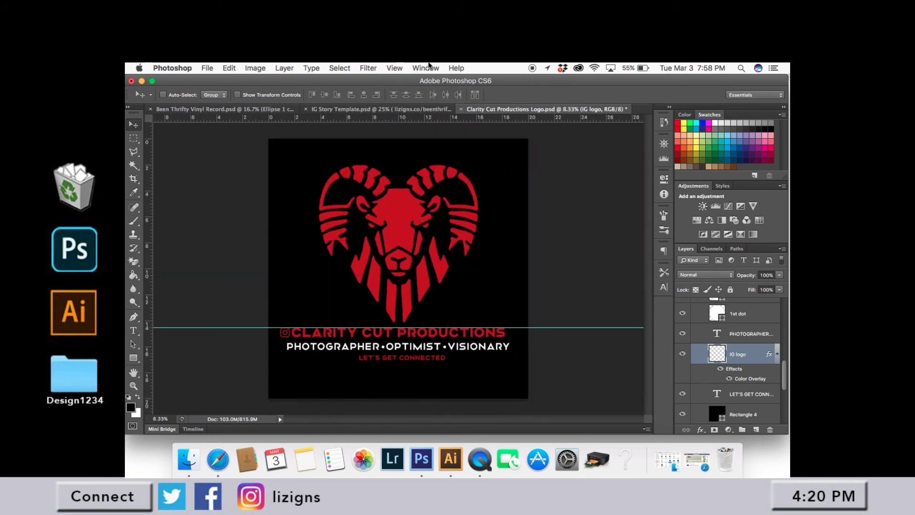
- Shift the title and IG logo together to the right over the subtext and remove the remaining guide
{"action": "scroll", "coordinate": [752, 337], "scroll_direction": "up", "scroll_amount": 4}
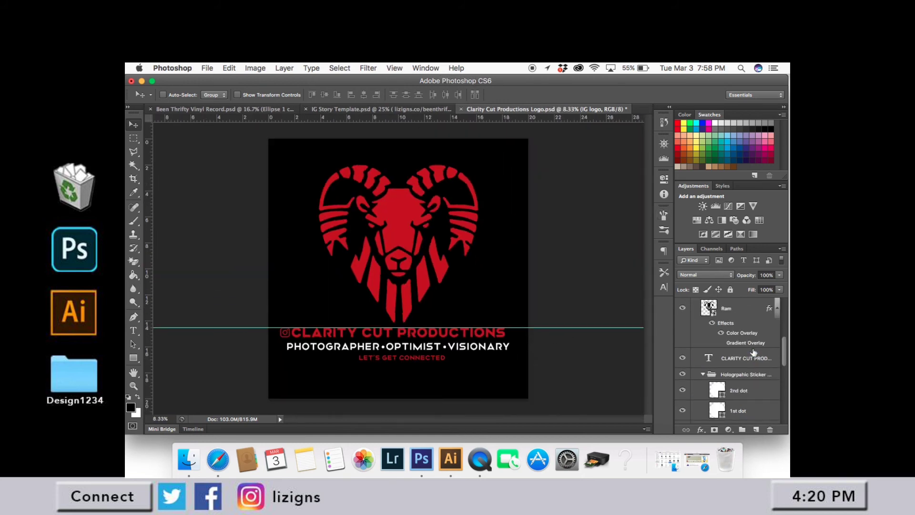
{"action": "left_click", "coordinate": [753, 348]}
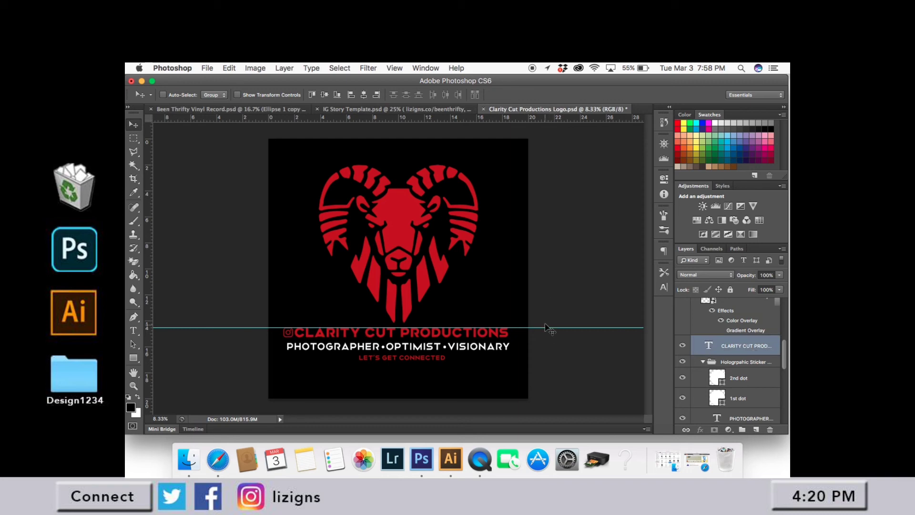
{"action": "left_click_drag", "start_coordinate": [547, 327], "coordinate": [522, 64]}
{"action": "key", "text": "shift+Right"}
{"action": "key", "text": "shift+Right"}
{"action": "key", "text": "shift+Right"}
{"action": "key", "text": "shift+Right"}
{"action": "key", "text": "shift+Right"}
{"action": "key", "text": "shift+Right"}
{"action": "key", "text": "shift+Right"}
{"action": "key", "text": "shift+Right"}
{"action": "key", "text": "shift+Right"}
{"action": "key", "text": "shift+Right"}
{"action": "key", "text": "shift+Right"}
{"action": "key", "text": "shift+Right"}
{"action": "key", "text": "shift+Right"}
{"action": "key", "text": "shift+Right"}
{"action": "key", "text": "shift+Right"}
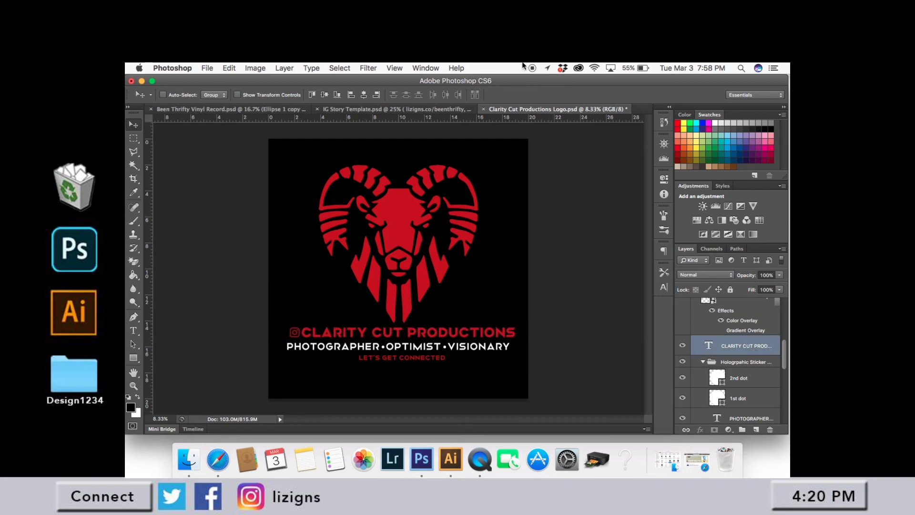
- Nudge only the IG logo left to widen the gap between it and the title
{"action": "scroll", "coordinate": [752, 406], "scroll_direction": "down", "scroll_amount": 4}
{"action": "left_click", "coordinate": [747, 384]}
{"action": "key", "text": "shift+Left"}
{"action": "key", "text": "shift+Left"}
{"action": "key", "text": "shift+Left"}
{"action": "key", "text": "shift+Left"}
{"action": "key", "text": "shift+Left"}
{"action": "key", "text": "shift+Left"}
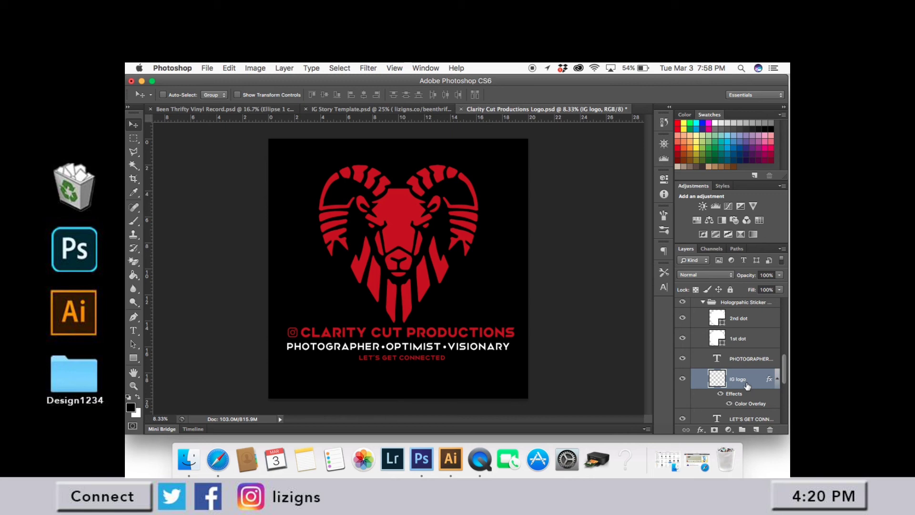
- Set the font size of the LET'S GET CONNECTED line to 40 pt
{"action": "key", "text": "t"}
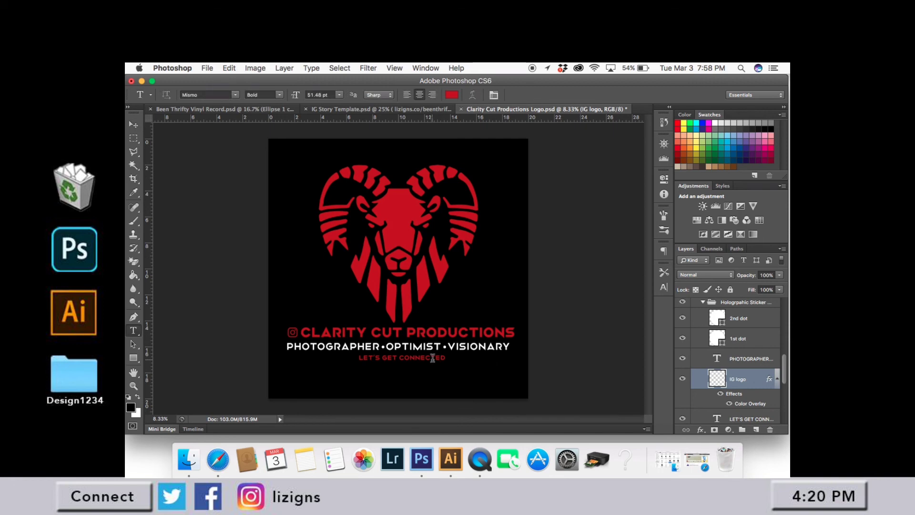
{"action": "left_click", "coordinate": [416, 363]}
{"action": "left_click_drag", "start_coordinate": [414, 365], "coordinate": [422, 370]}
{"action": "key", "text": "super+a"}
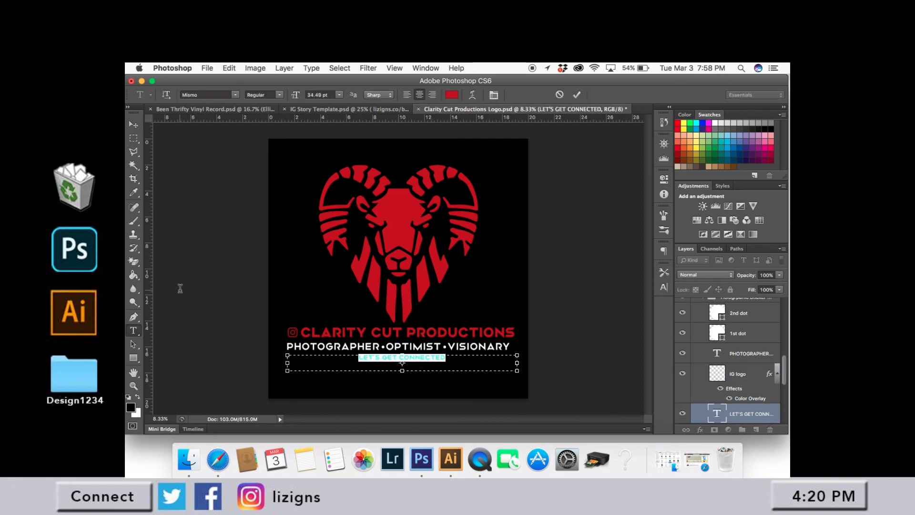
{"action": "left_click", "coordinate": [332, 92]}
{"action": "type", "text": "40"}
{"action": "key", "text": "Return"}
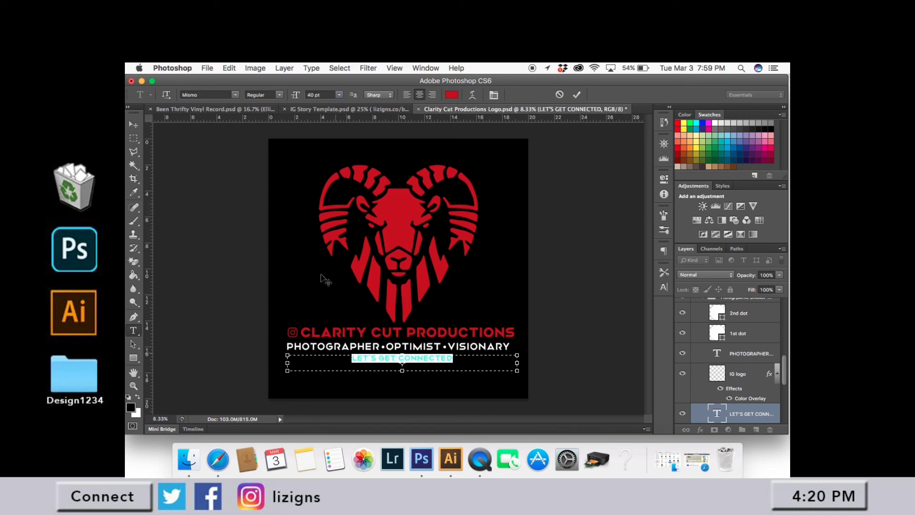
- Extend the LET'S GET CONNECTED text box downward and set its font size to 50 pt
{"action": "left_click_drag", "start_coordinate": [402, 370], "coordinate": [401, 380]}
{"action": "left_click", "coordinate": [321, 94]}
{"action": "type", "text": "5"}
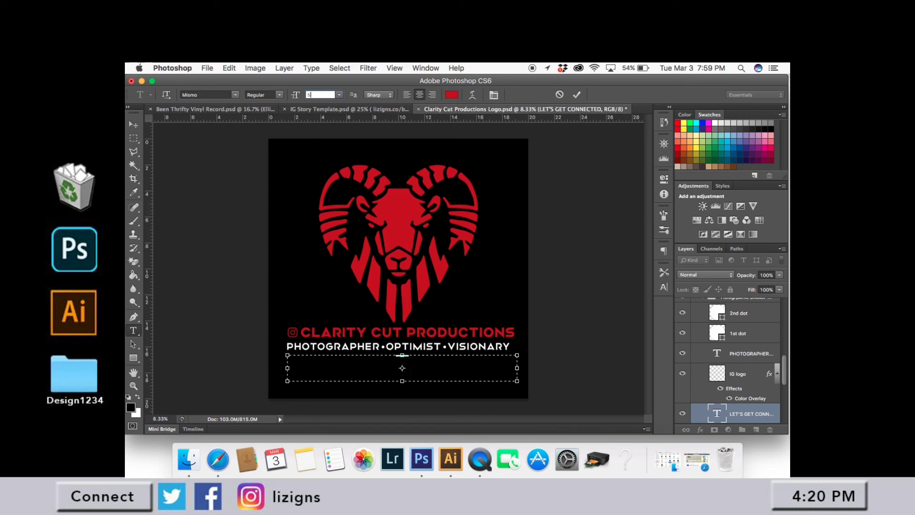
{"action": "type", "text": "0"}
{"action": "key", "text": "Return"}
{"action": "left_click", "coordinate": [134, 125]}
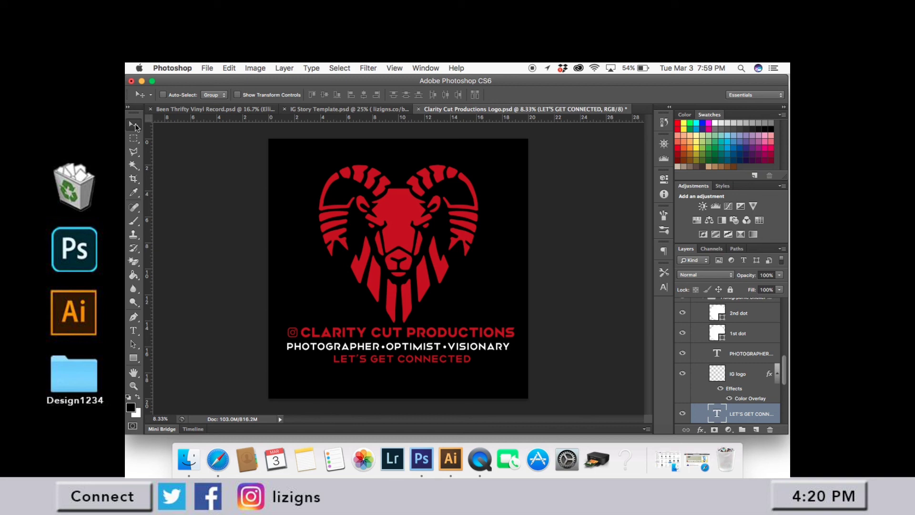
- Hide the LET'S GET CONNECTED text layer
{"action": "left_click", "coordinate": [682, 412]}
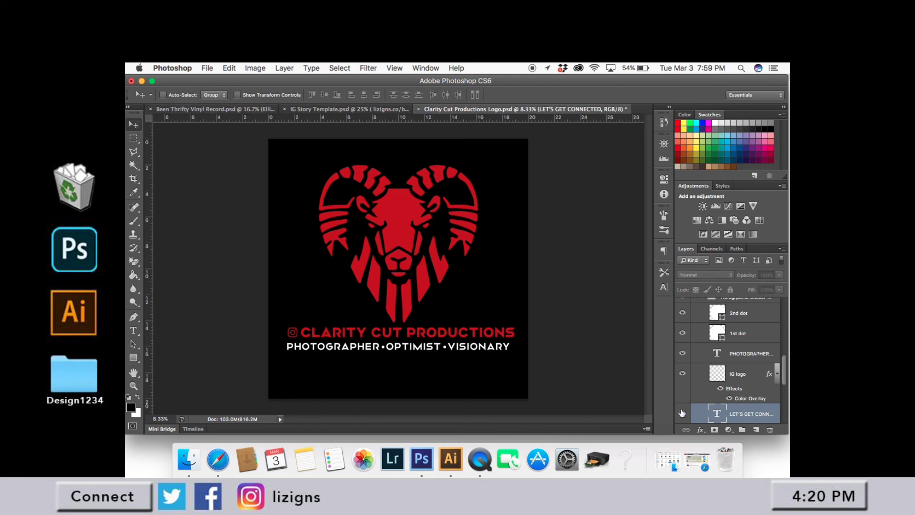